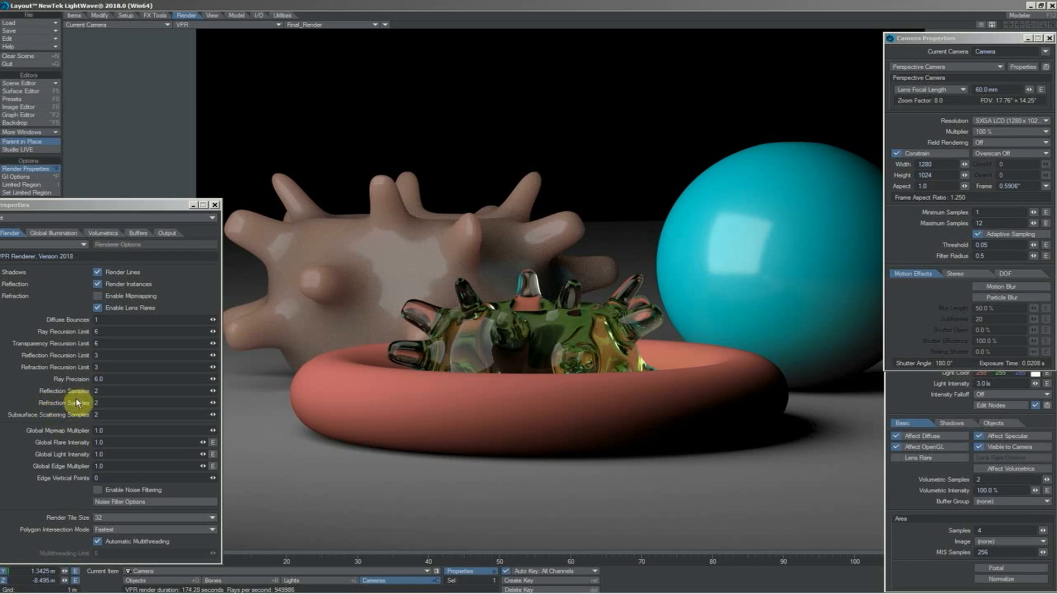
Review the global illumination, light and camera sampling settings, briefly switching ISBG Sampling on and back off.
click(58, 233)
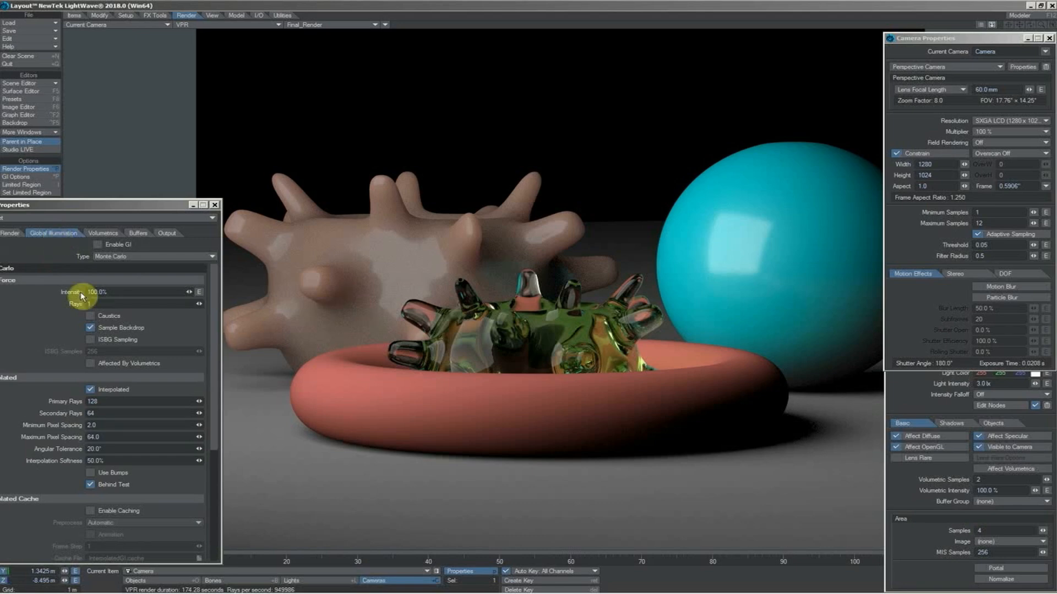
text(1)
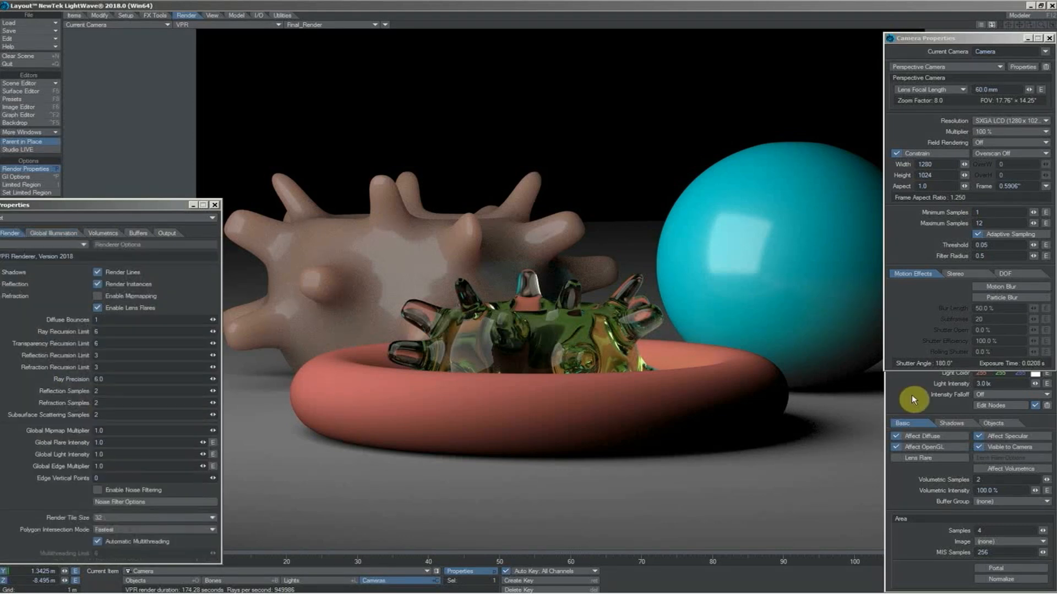
click(912, 394)
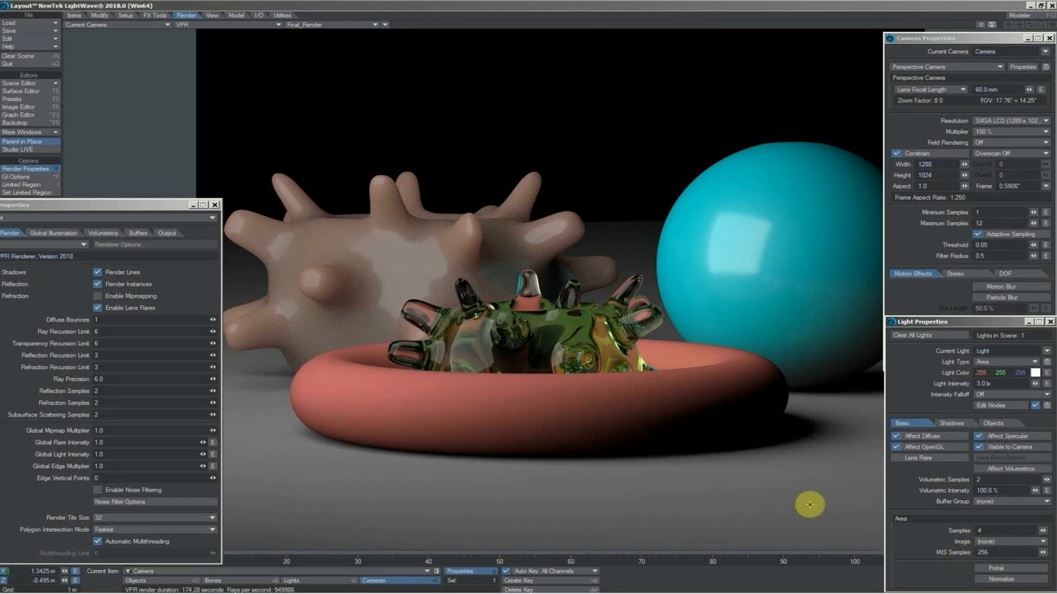
click(54, 233)
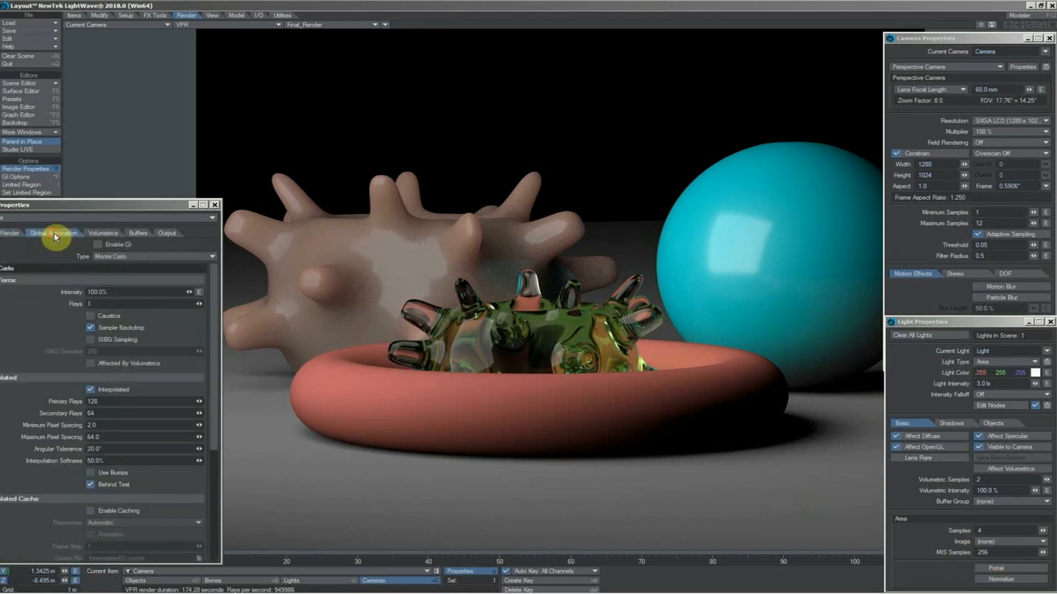
click(95, 339)
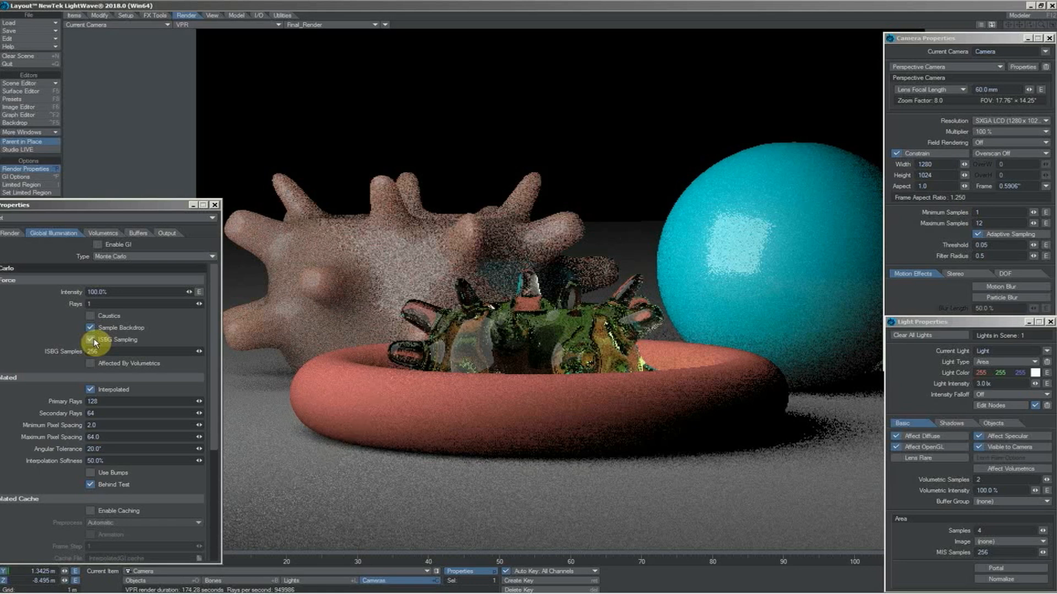
click(92, 340)
click(955, 172)
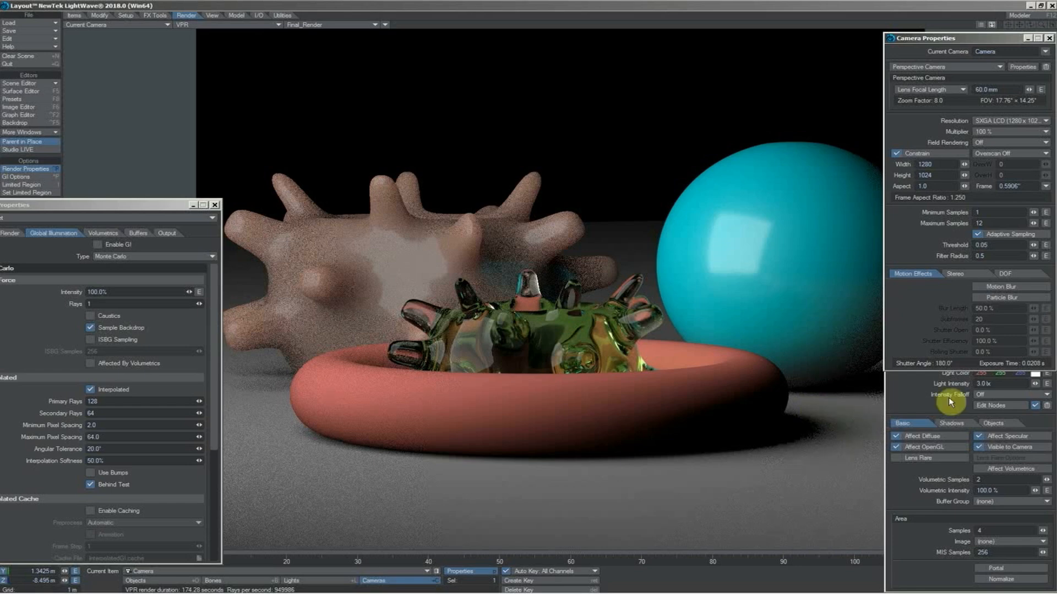
click(910, 407)
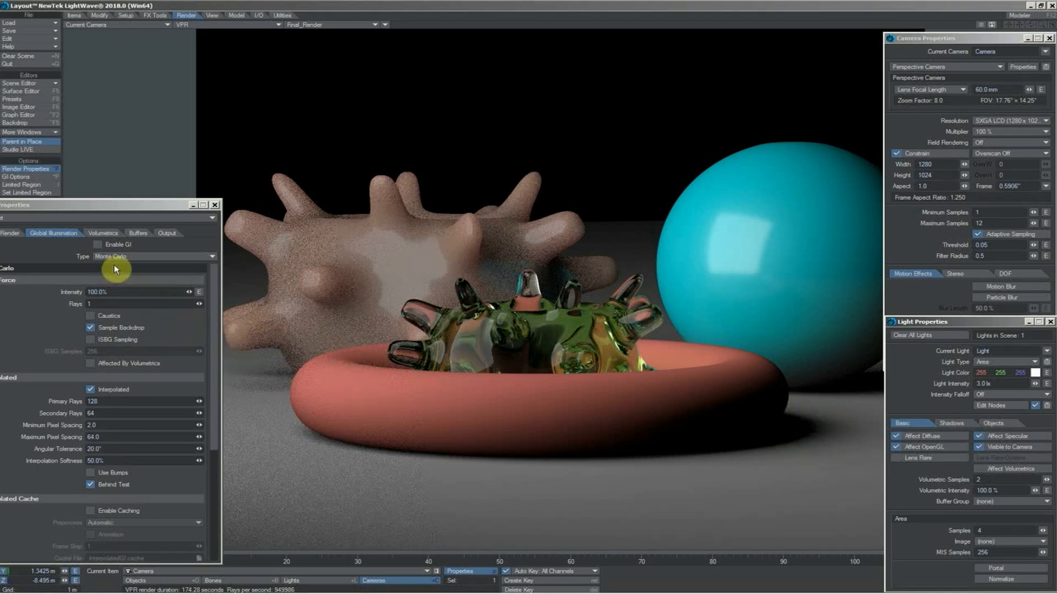
Set the reflection, refraction and subsurface scattering samples in the render properties to 1 each.
click(11, 233)
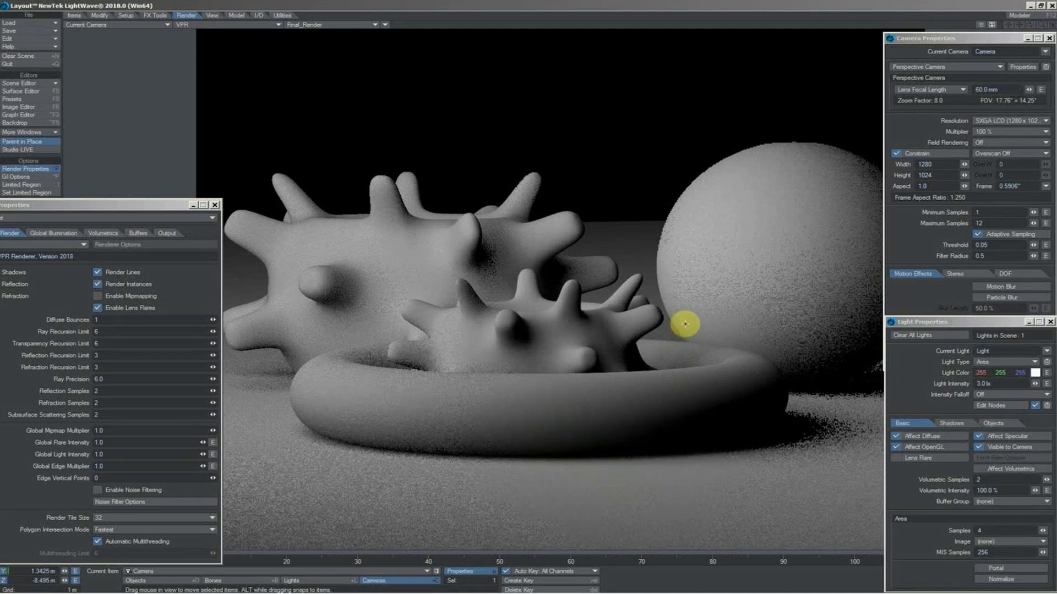
drag(121, 389, 85, 393)
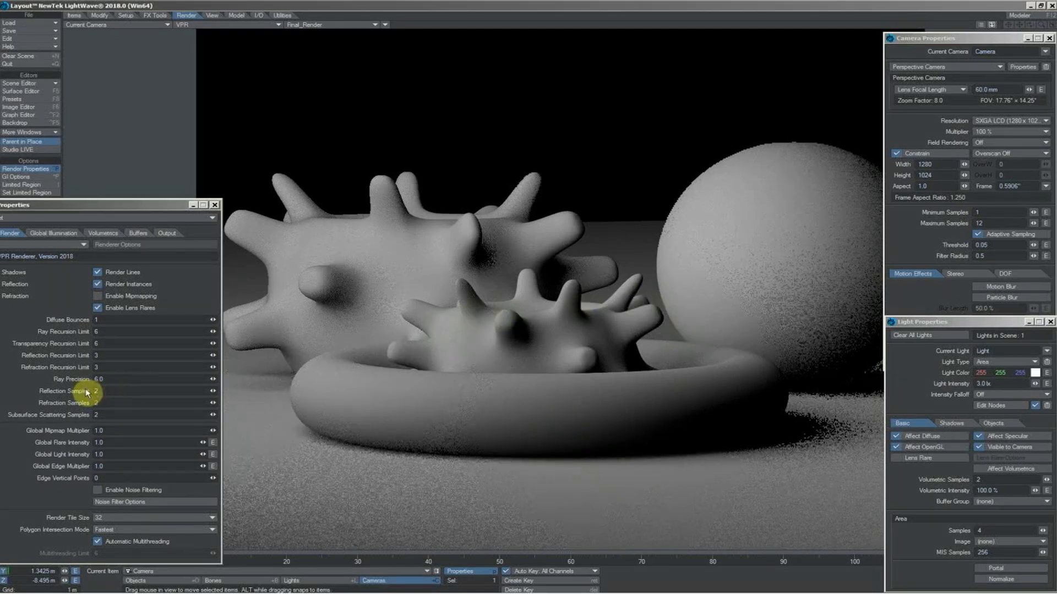
text(1)
key(Tab)
text(1)
key(Tab)
text(1)
key(Tab)
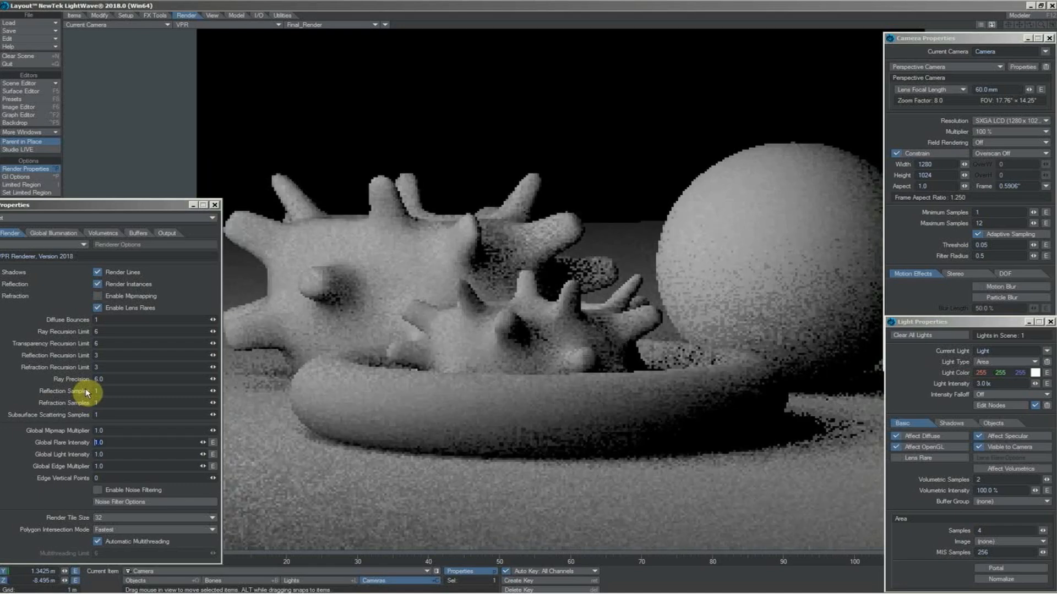
Set the area light's samples to 1 and turn off the camera's adaptive sampling.
click(982, 530)
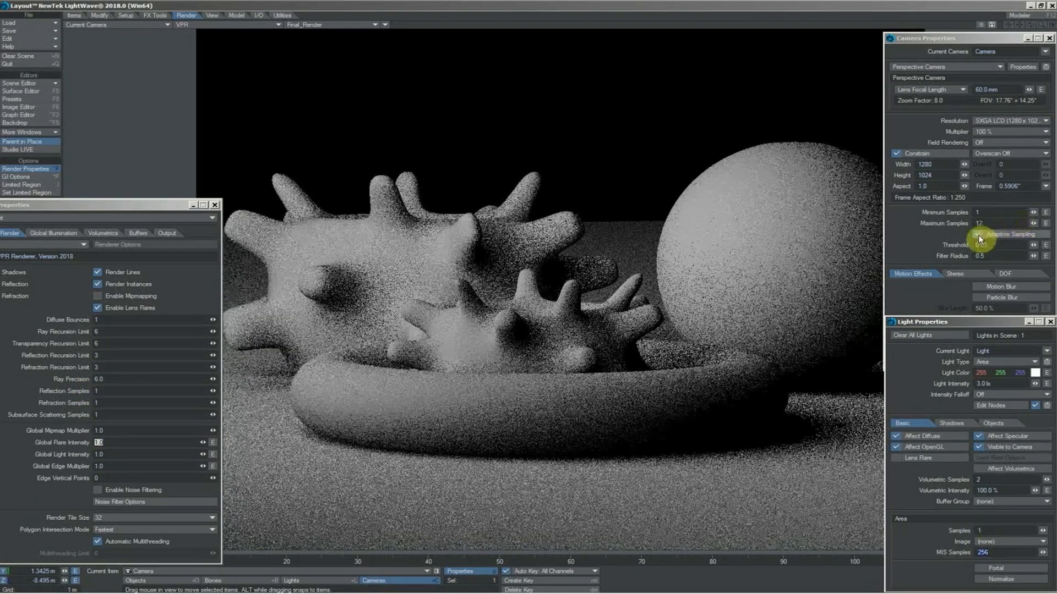
click(979, 236)
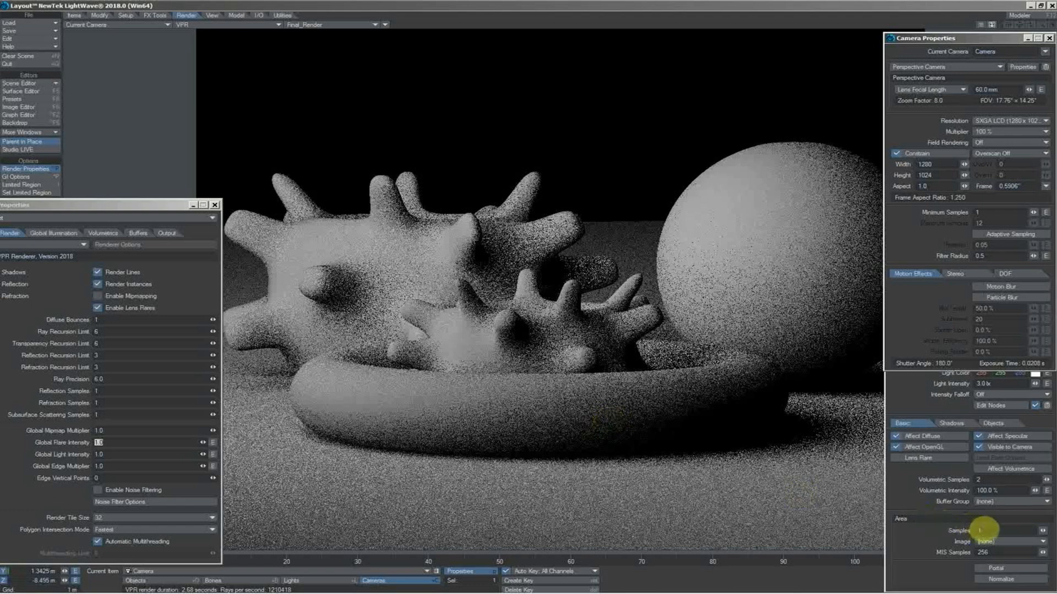
Set the area light's samples to 12 and switch the viewport display to Textured Shaded Solid Wireframe.
click(982, 530)
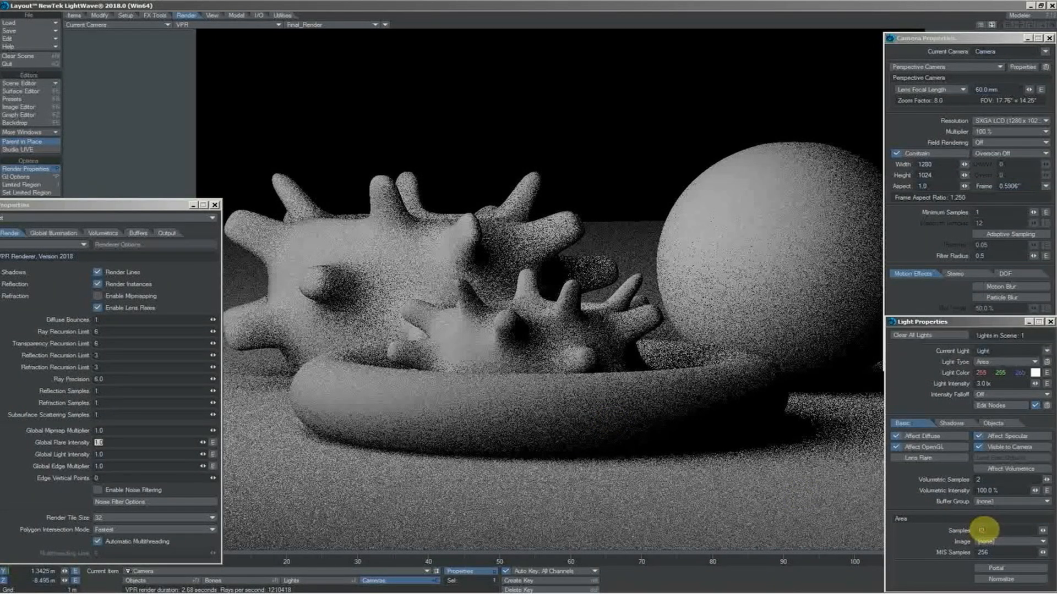
key(Return)
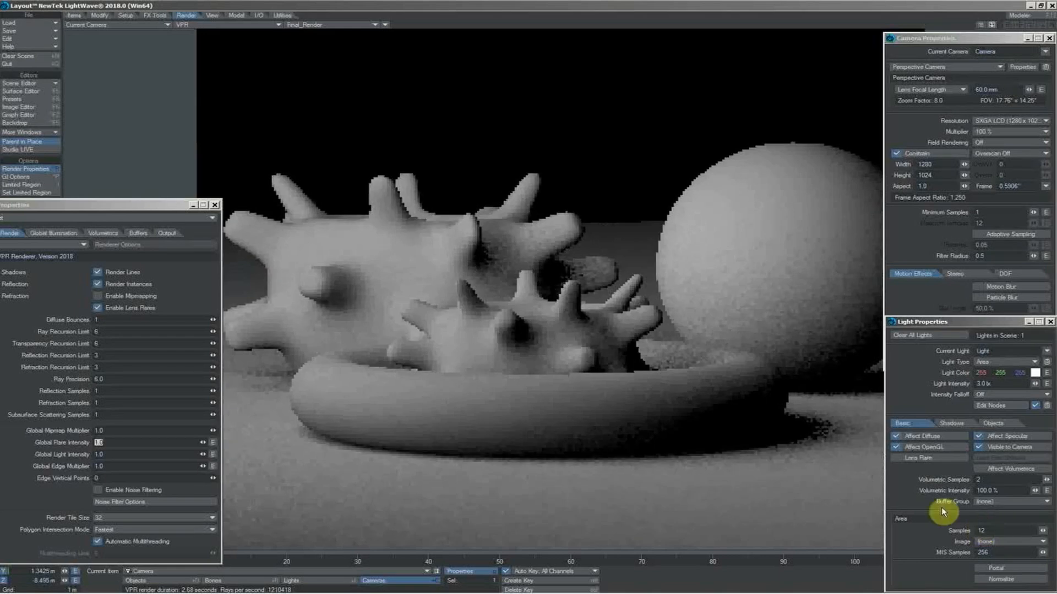
click(252, 25)
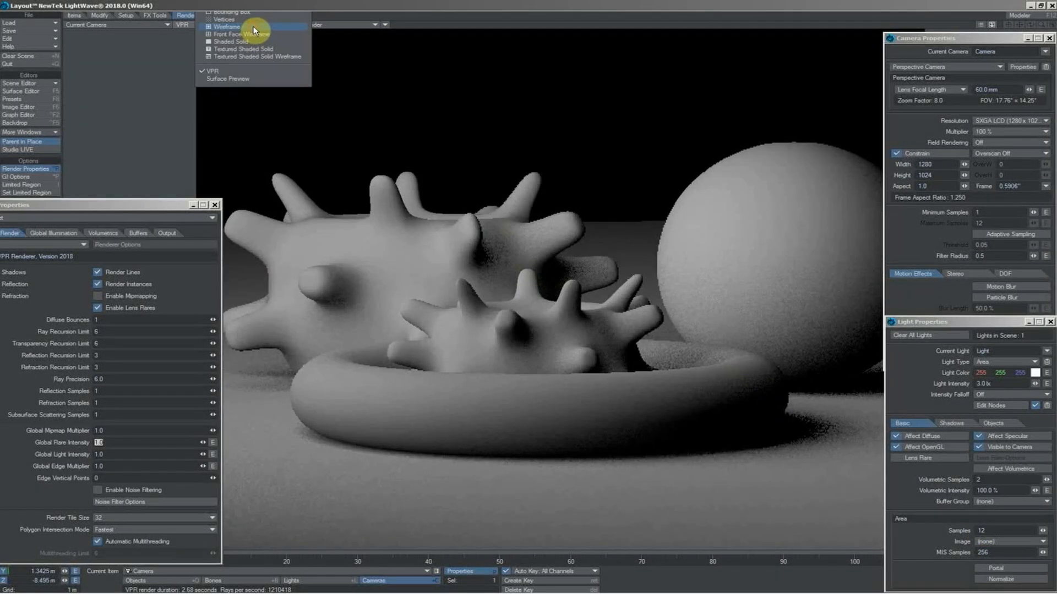
click(253, 56)
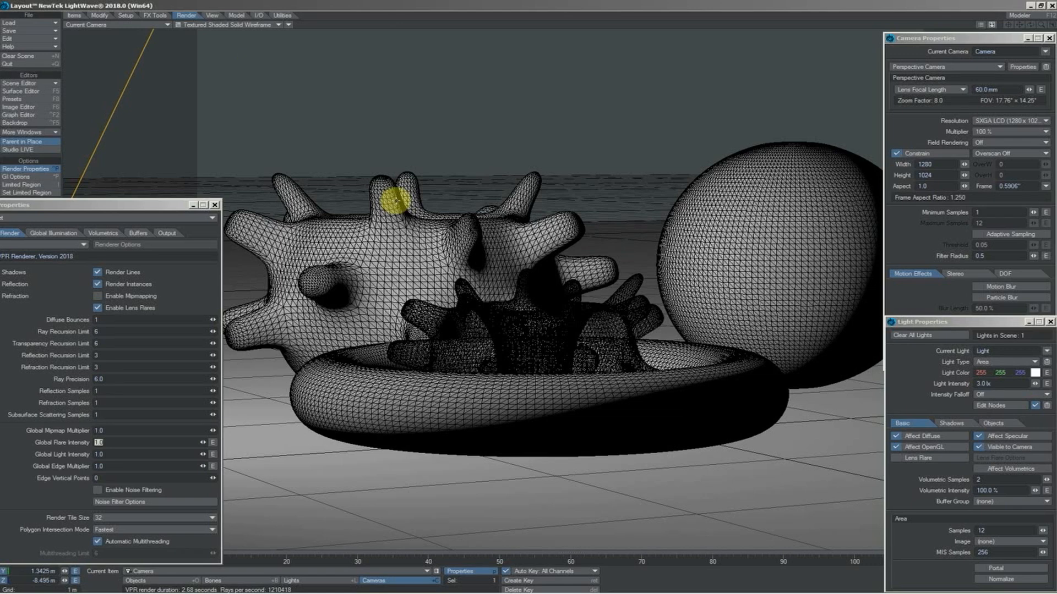
Render the current frame and examine the ring's shadow edge in the rendered image at 400% magnification.
key(F9)
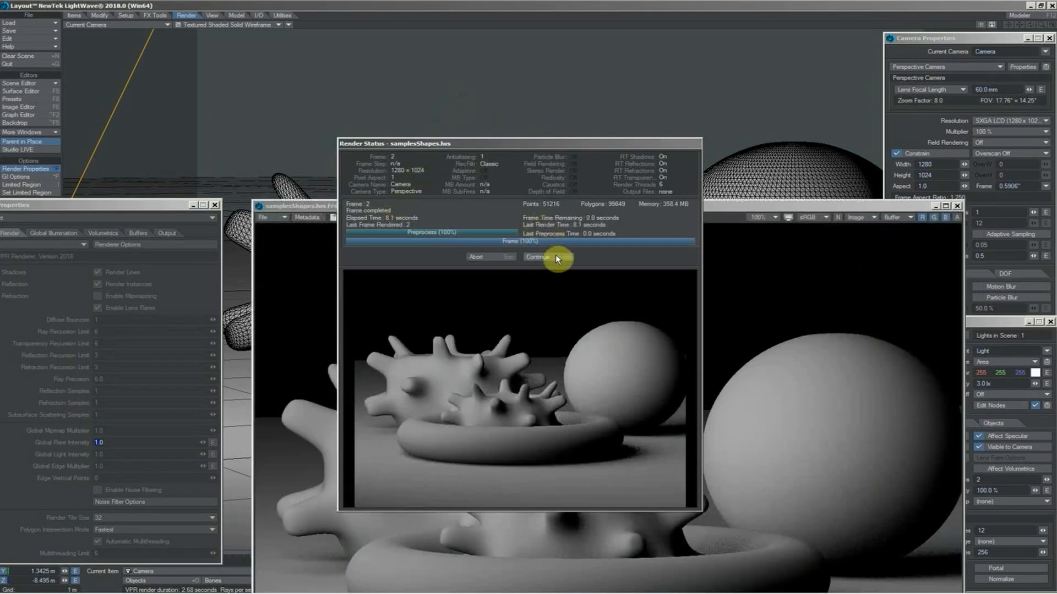
click(556, 256)
drag(590, 214, 475, 52)
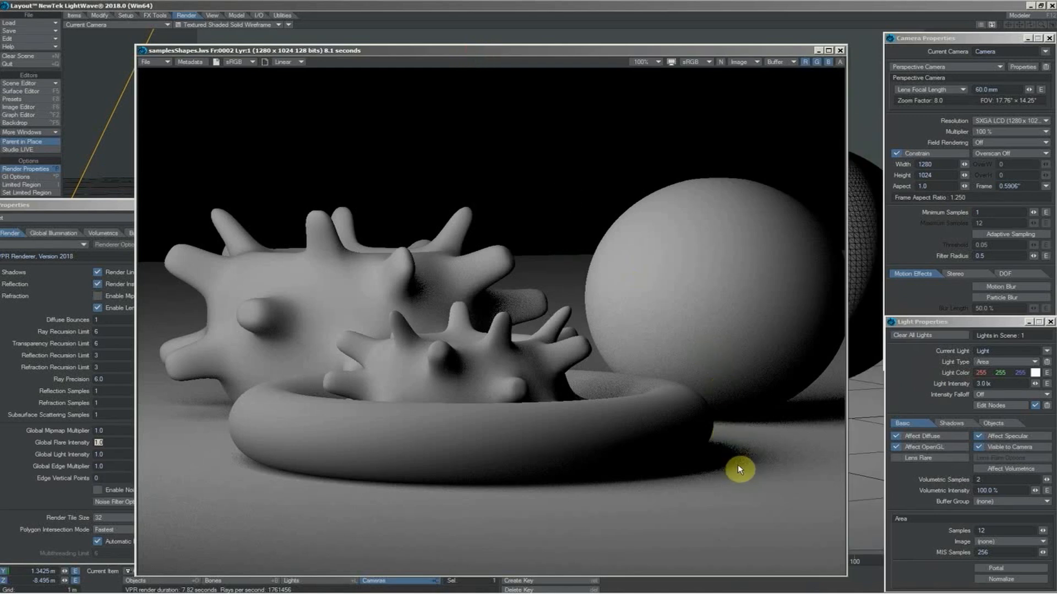
click(641, 62)
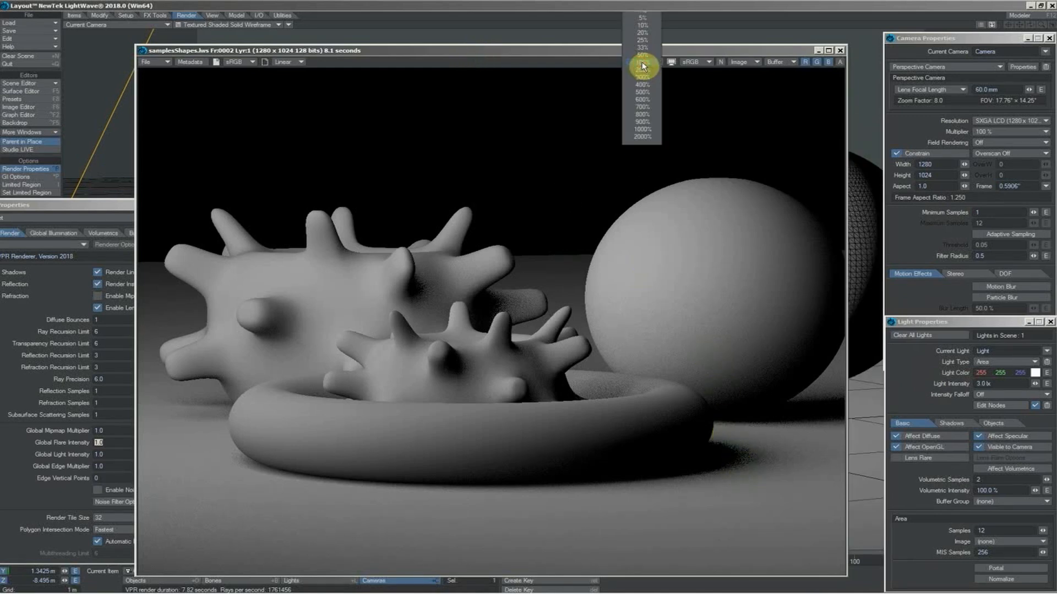
click(642, 85)
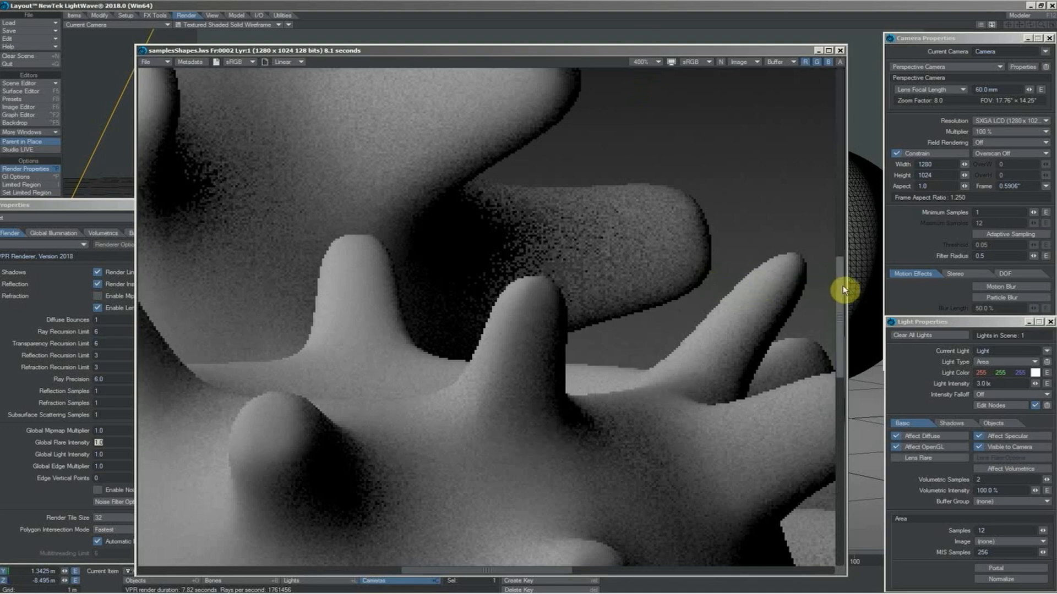
drag(843, 290, 846, 397)
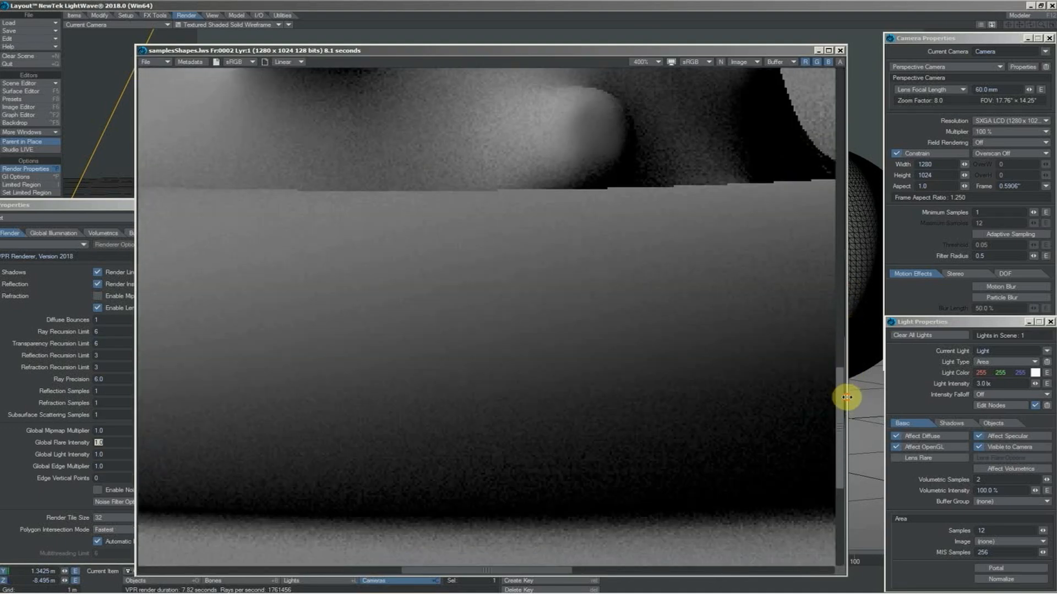
drag(559, 570, 744, 567)
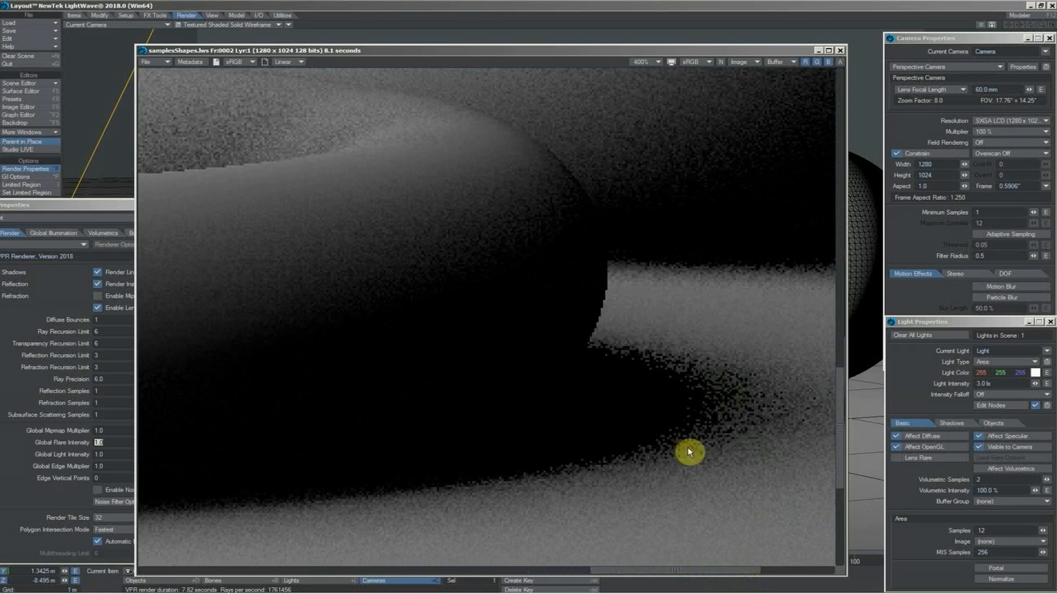
Set the area light's samples to 24, render the frame again and compare it with the previous render.
click(997, 528)
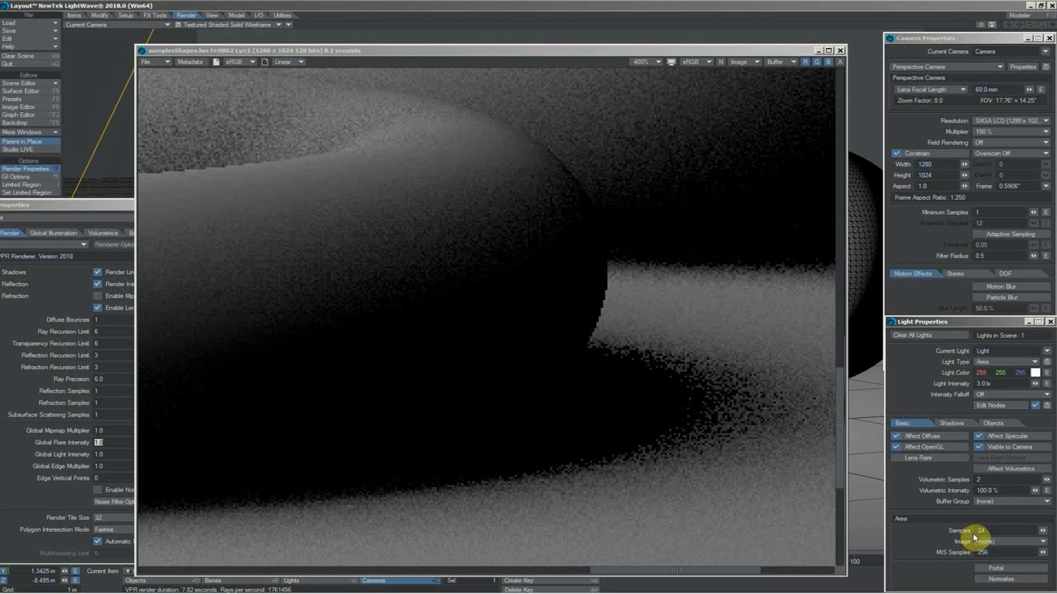
key(F9)
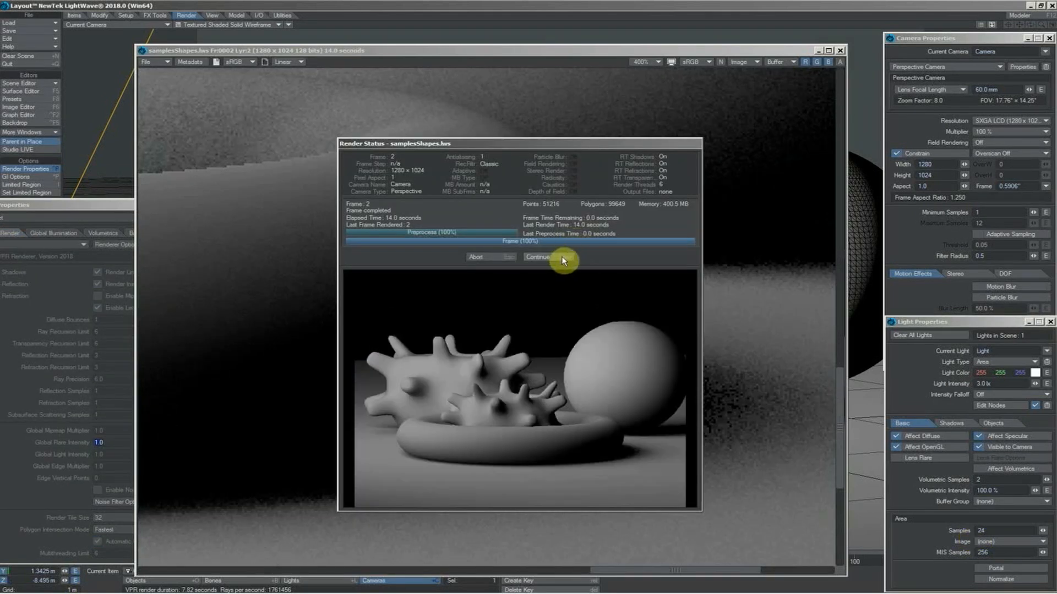
click(561, 258)
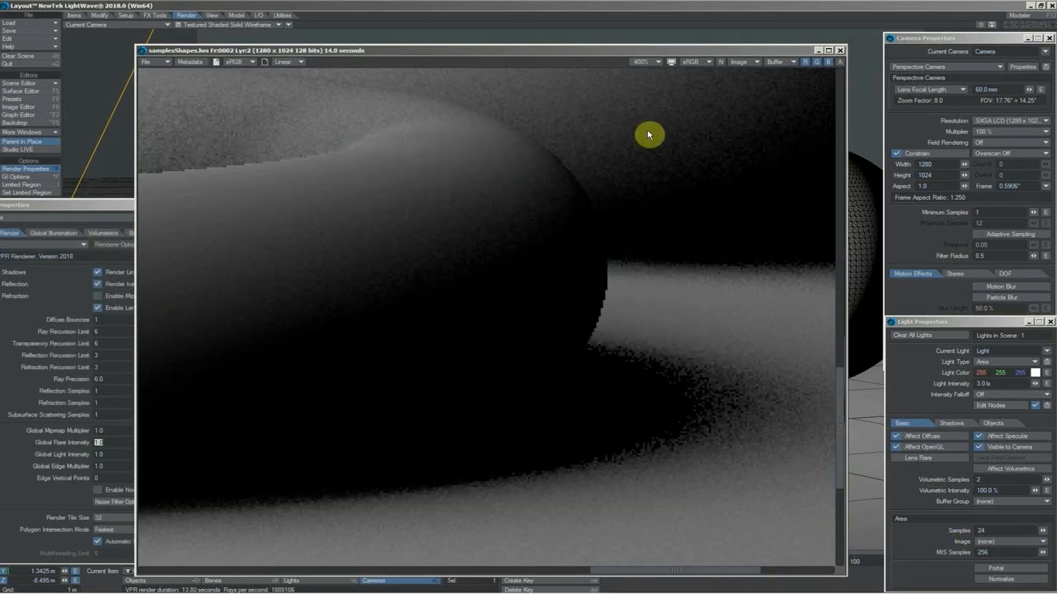
key(Up)
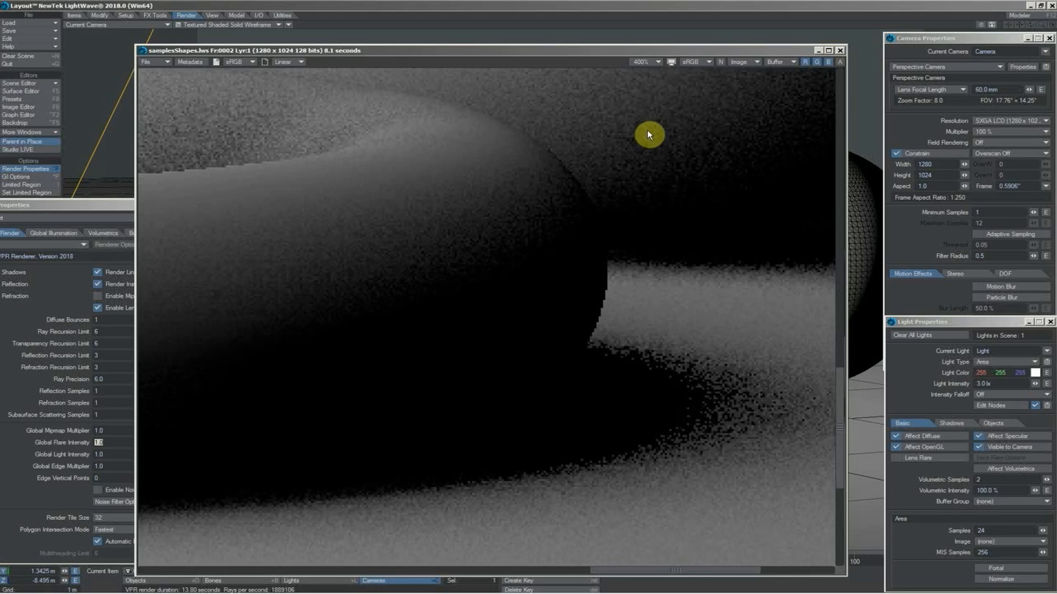
key(Down)
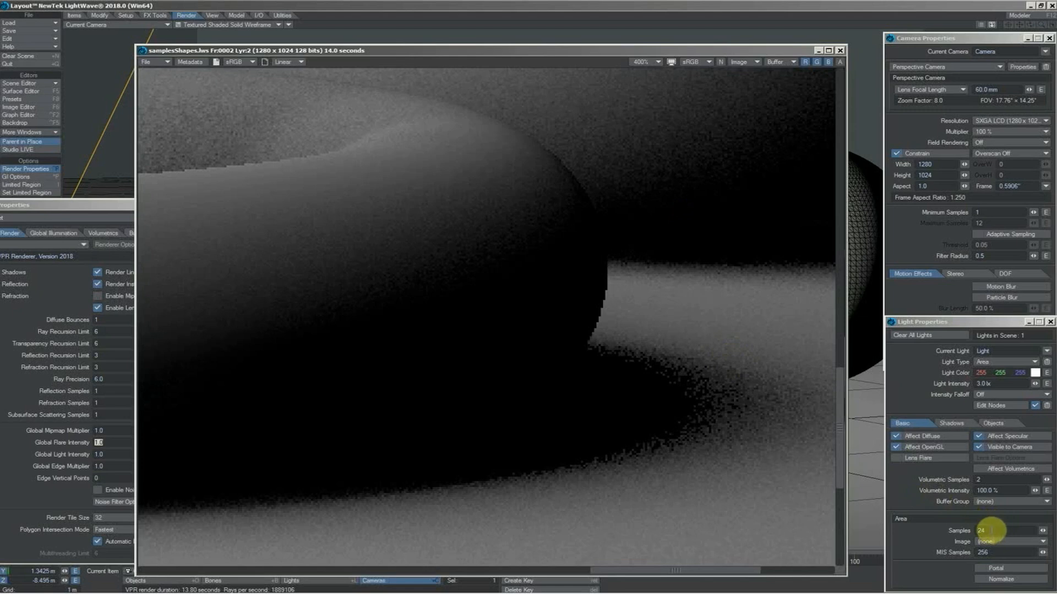
Set the area light's samples to 1 and the camera's minimum samples to 24.
click(971, 530)
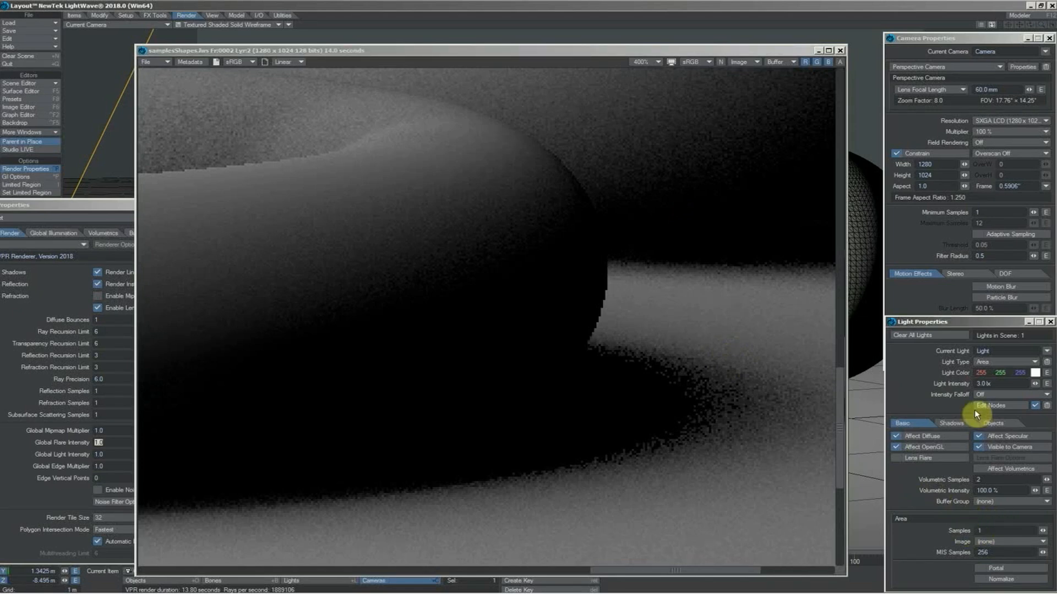
click(988, 211)
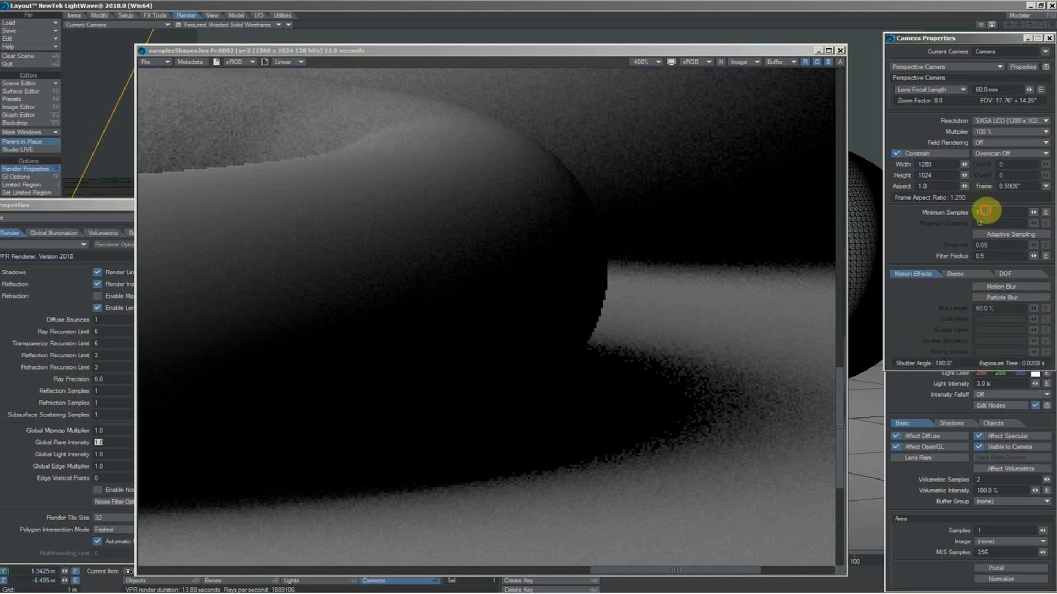
text(243)
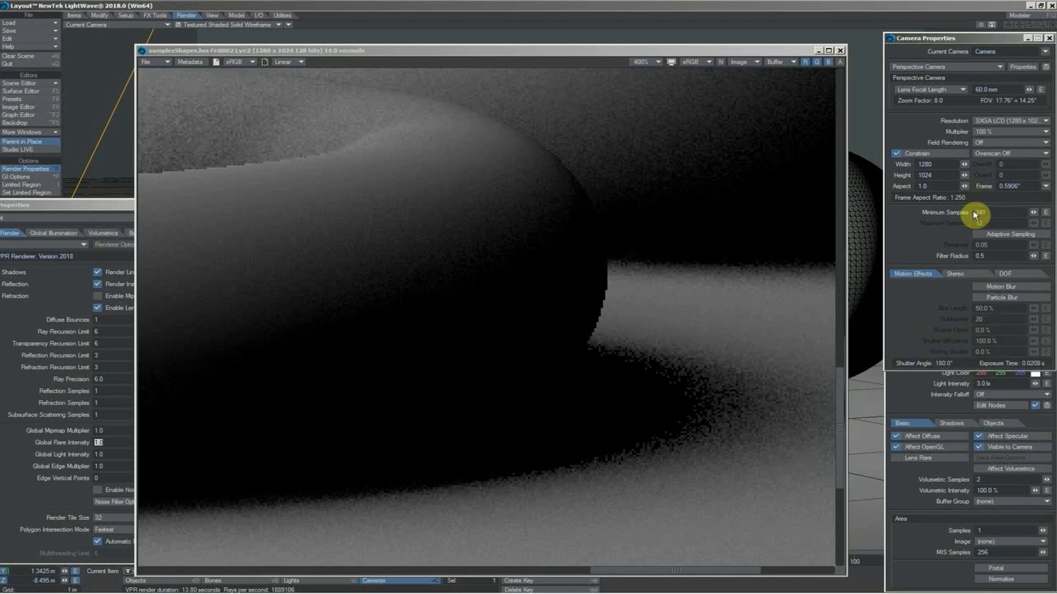
Render the frame with the camera-based sampling and compare its shadow noise with the earlier render.
key(F9)
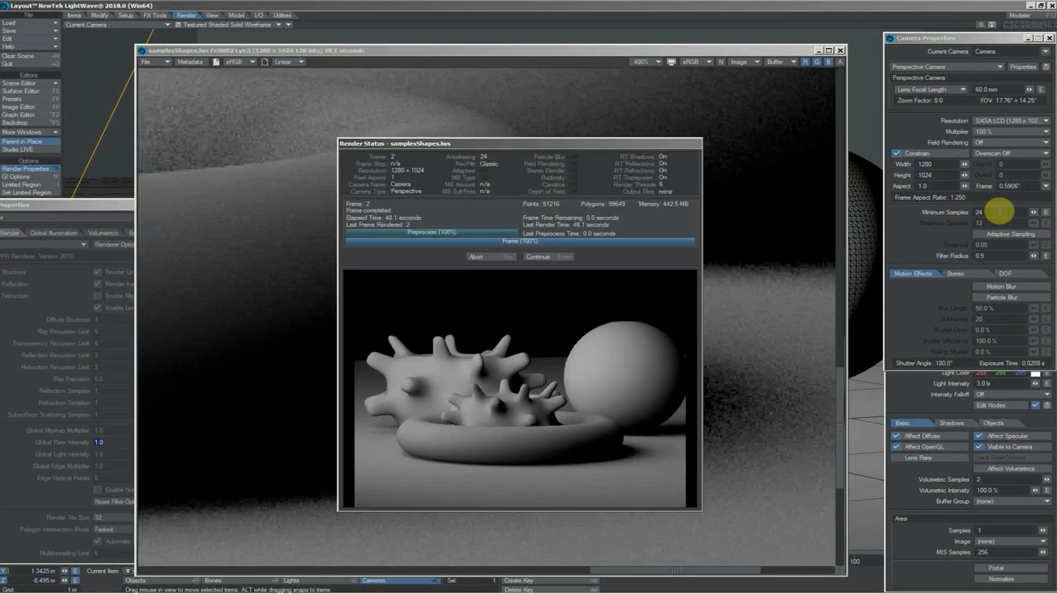
click(540, 258)
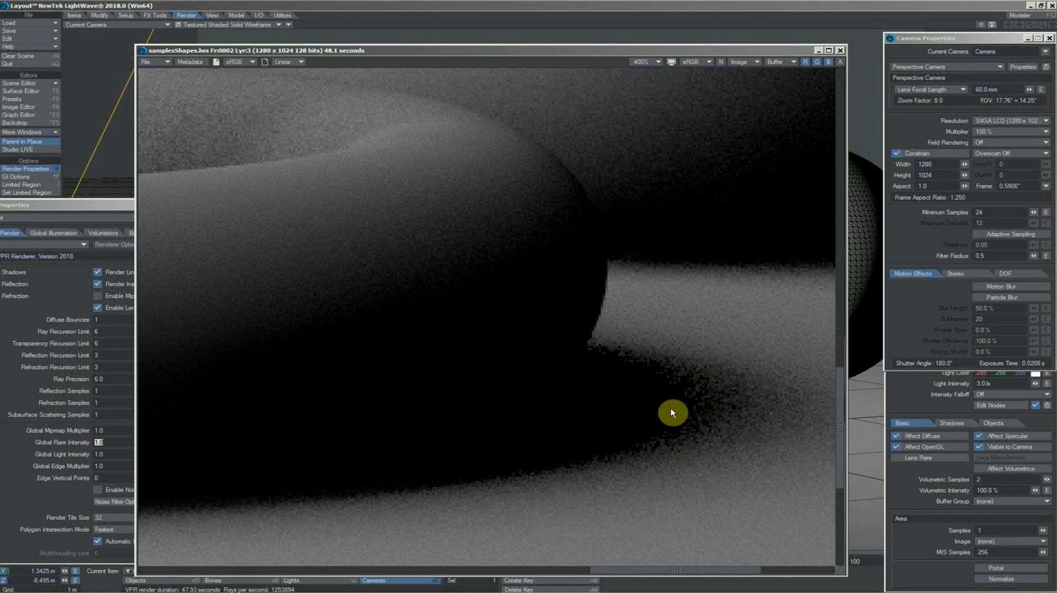
key(Down)
key(Up)
Review the global illumination and render sampling settings, and return to the rendered image.
click(53, 233)
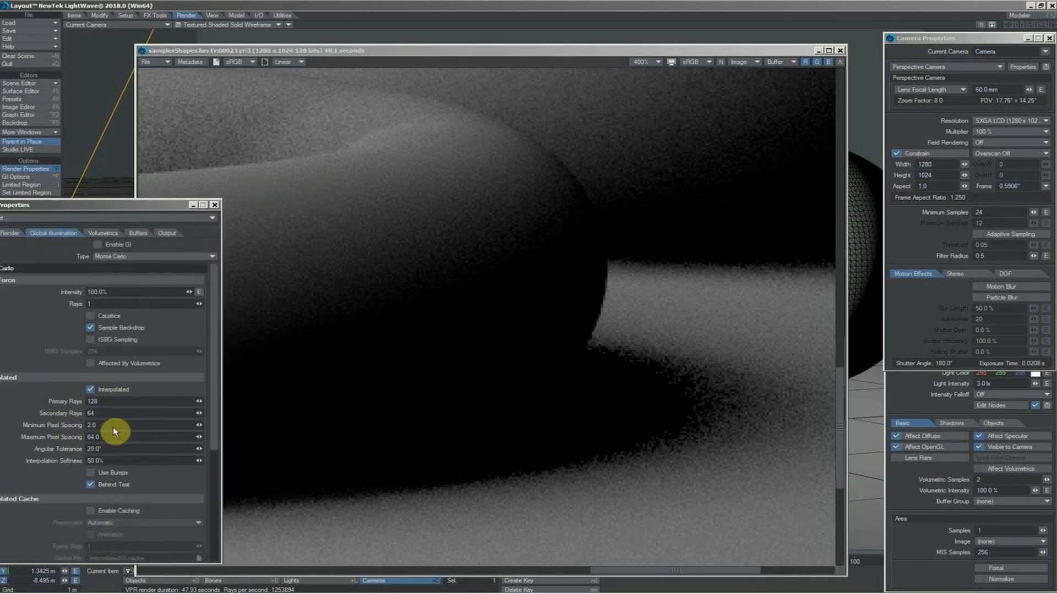
click(10, 233)
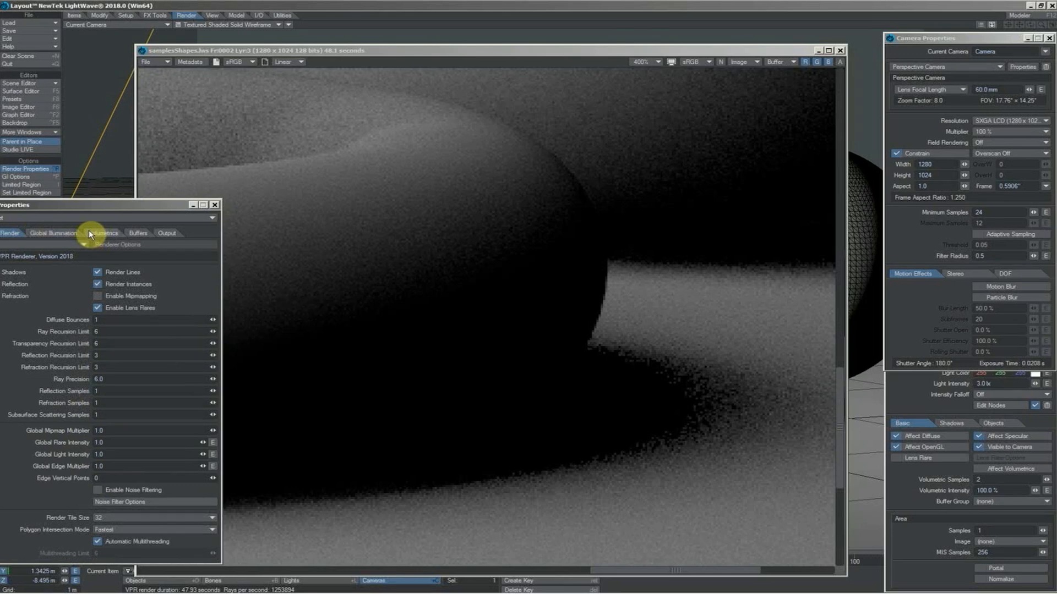
click(447, 55)
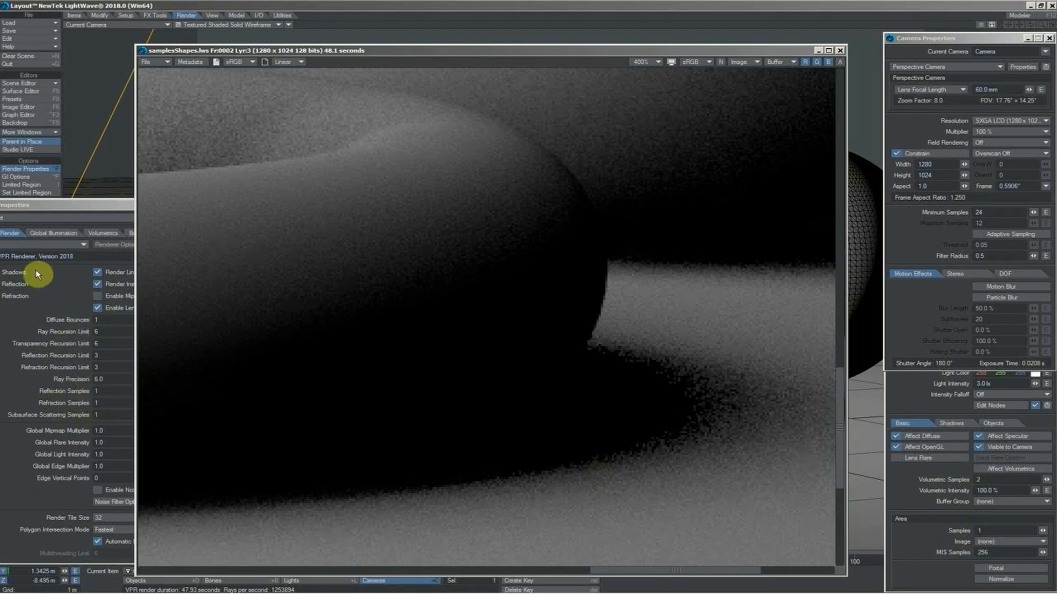
Check the global illumination settings, and set the camera's minimum samples to 3 and the area light's samples to 8.
click(53, 233)
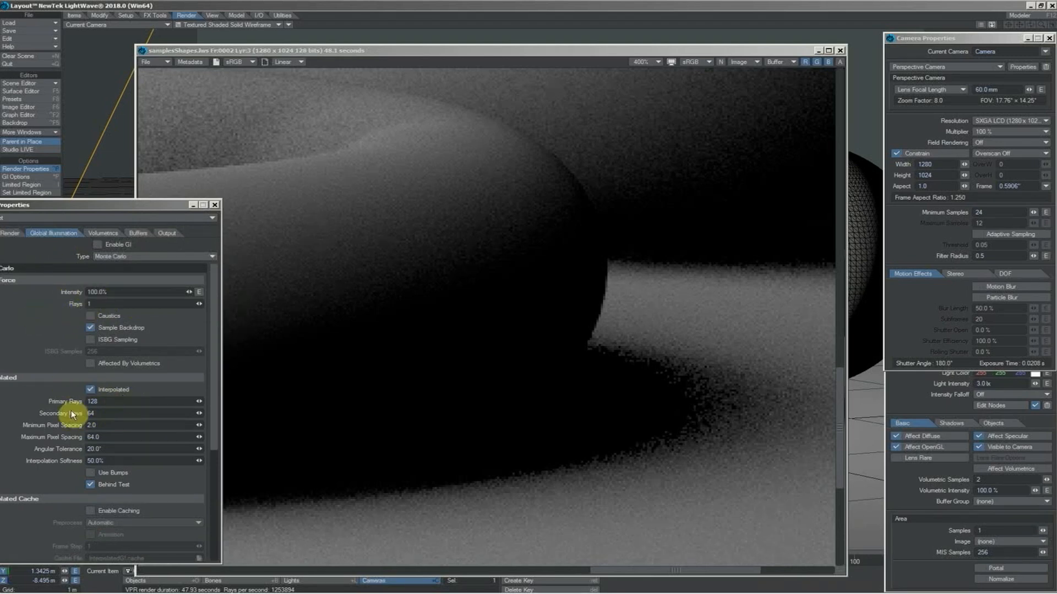
click(9, 233)
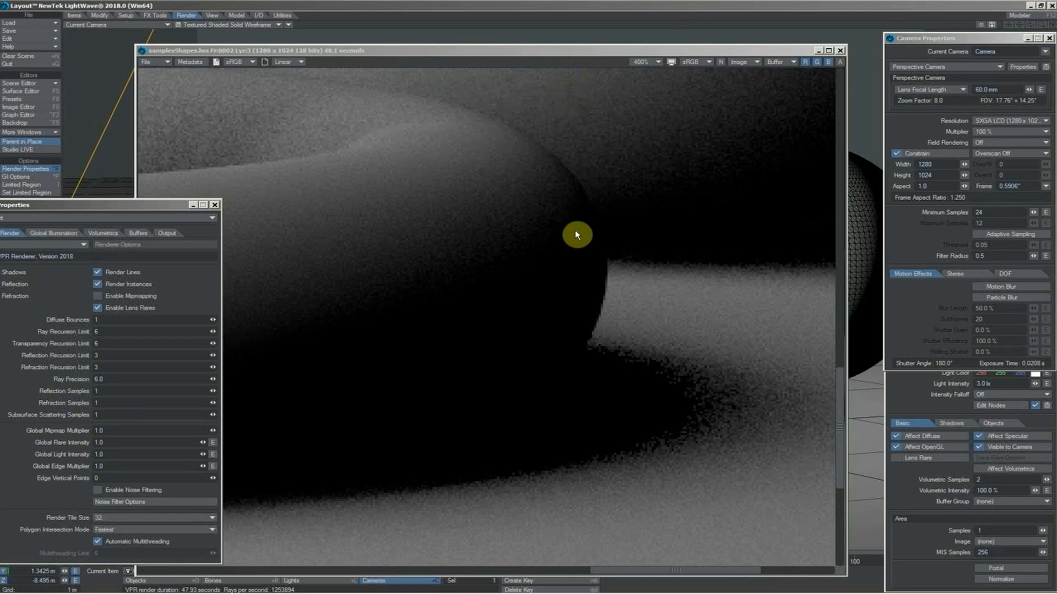
click(978, 212)
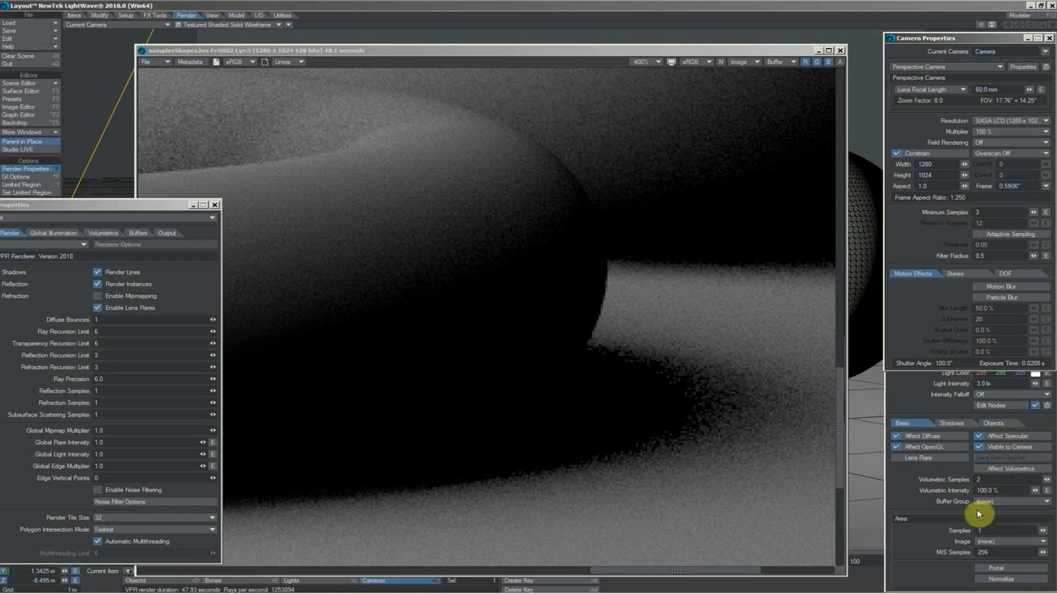
click(975, 527)
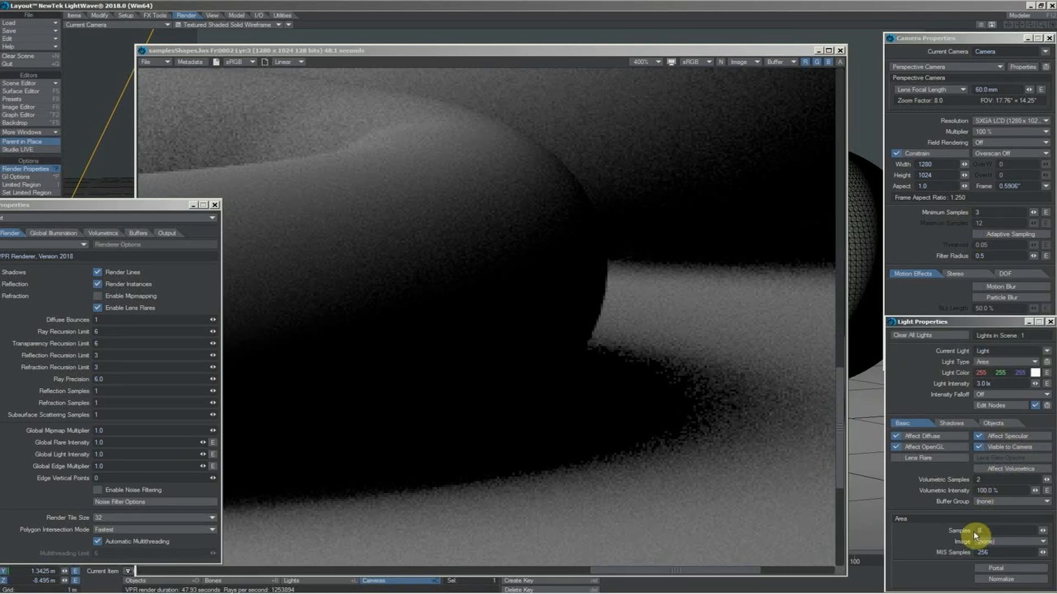
Render the frame with the combined camera and light samples, and compare its shadow noise with the earlier renders.
key(F9)
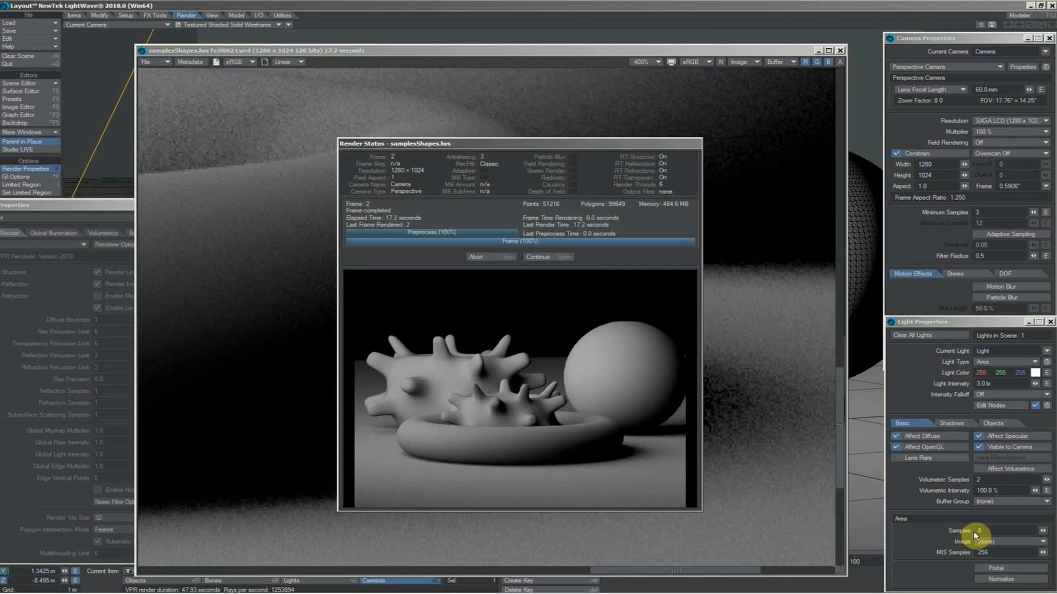
click(551, 259)
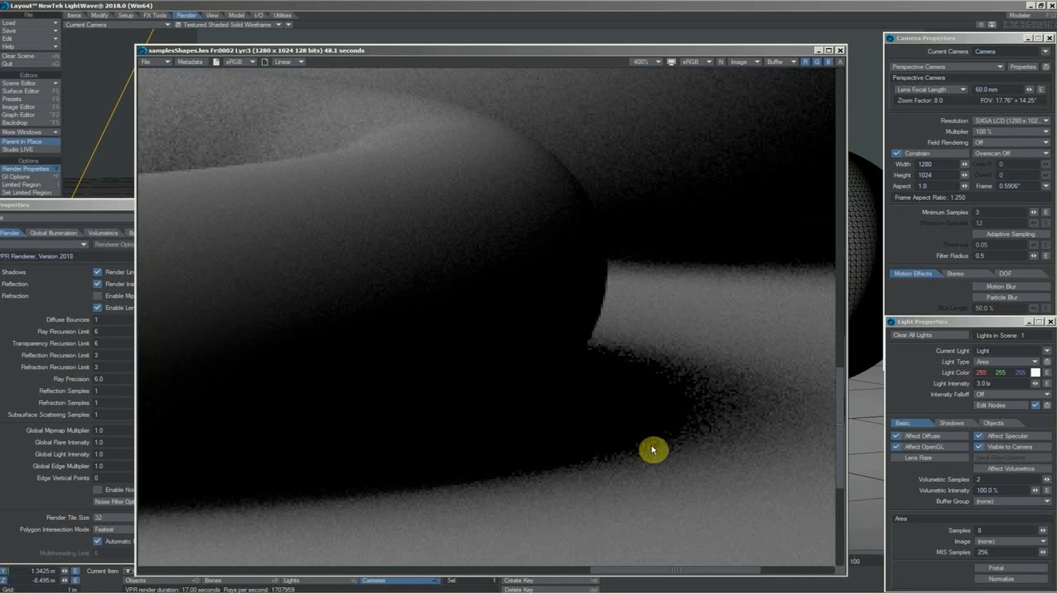
key(Down)
key(Up)
Render the frame with the camera's minimum samples at 8 and the area light's samples at 3.
drag(984, 214, 963, 218)
text(8)
key(Return)
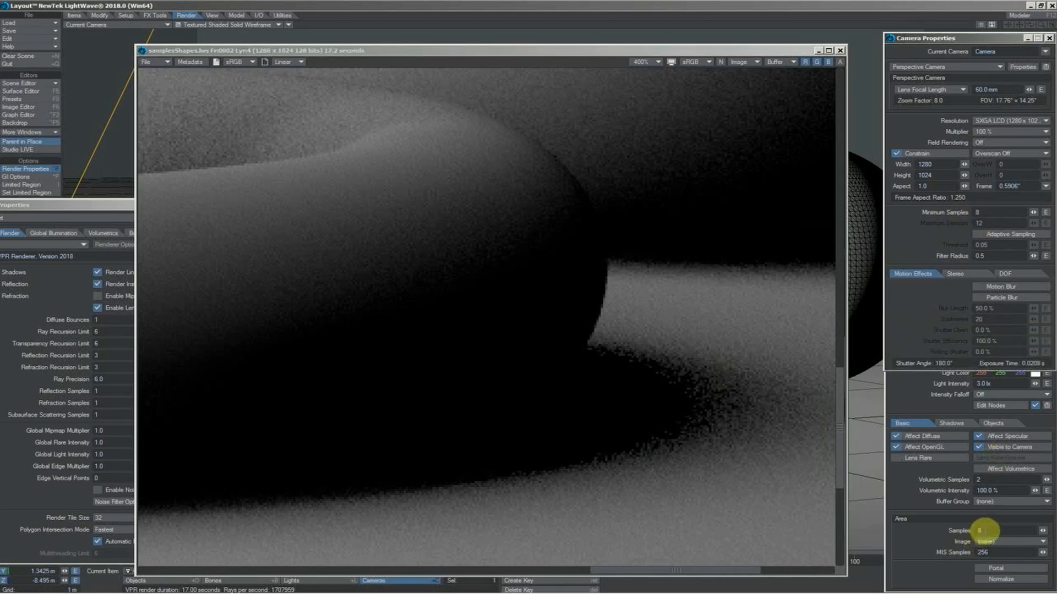
click(983, 530)
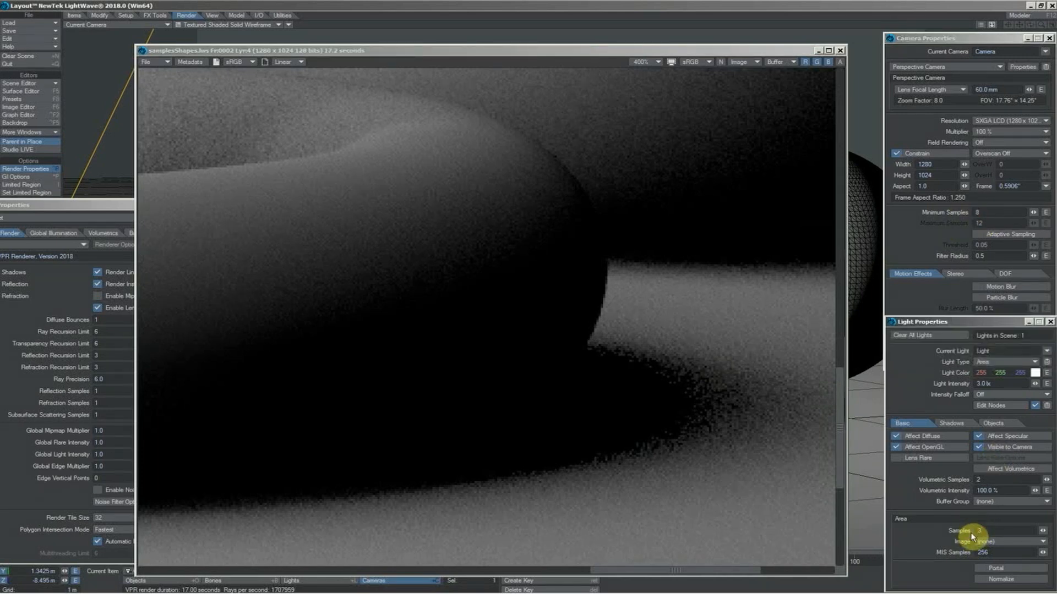
key(F9)
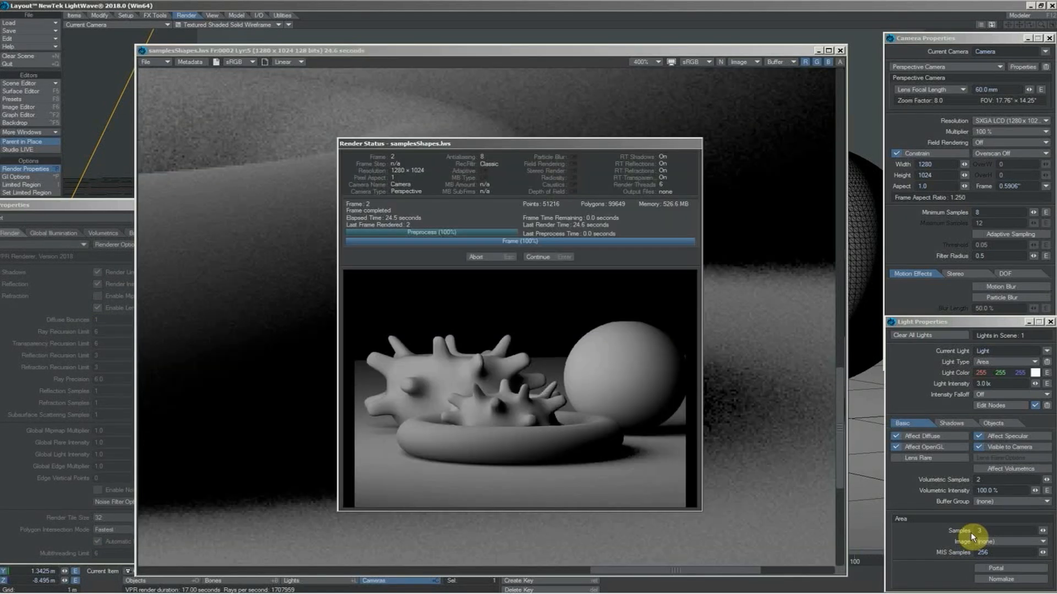
click(561, 257)
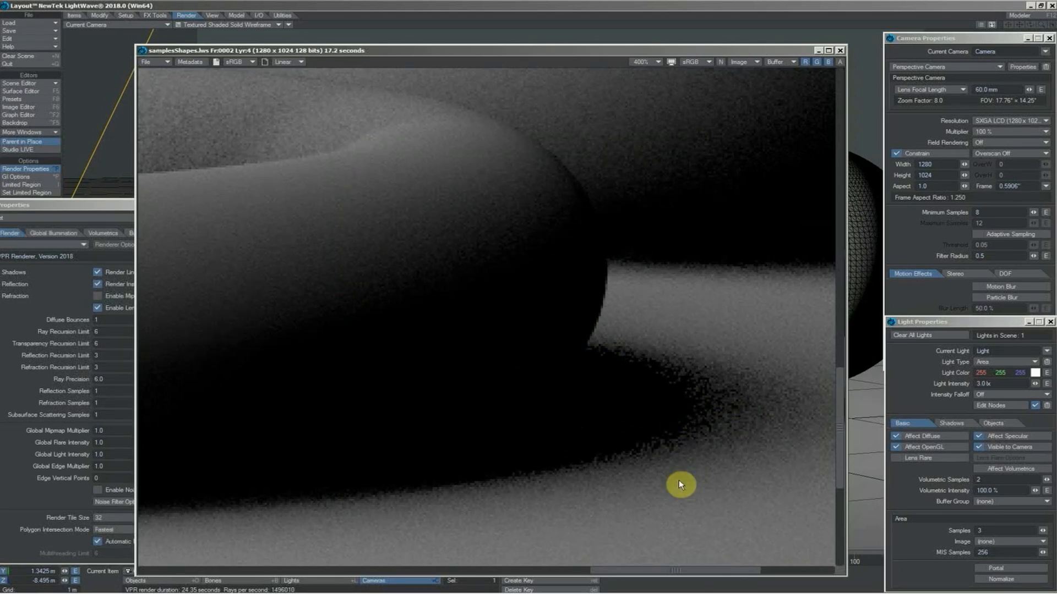
Set the camera's minimum samples to 1 and the area light's samples to 24.
click(964, 214)
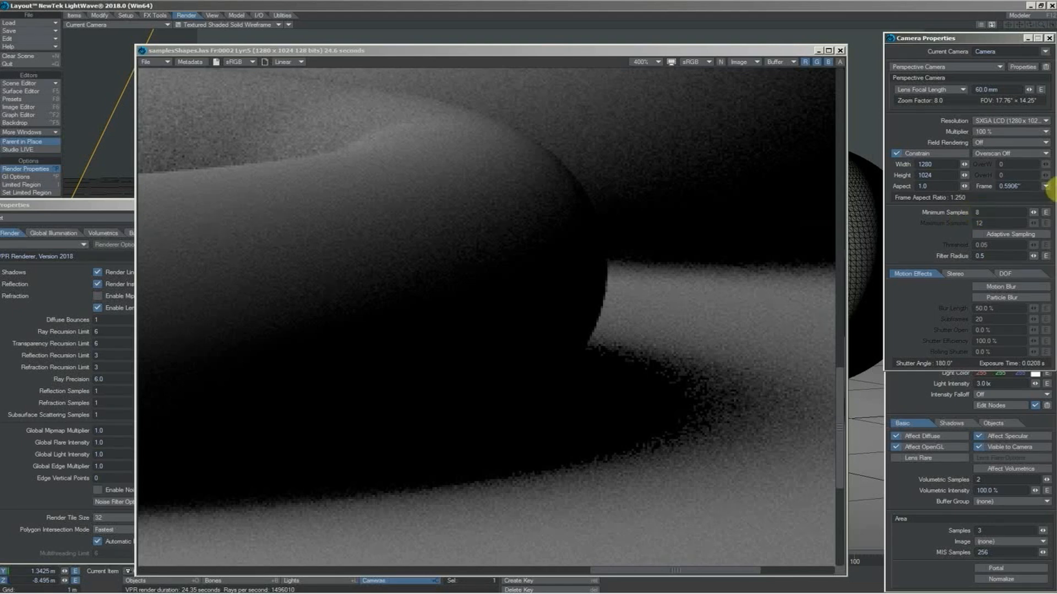
click(976, 213)
text(3)
click(972, 212)
click(974, 532)
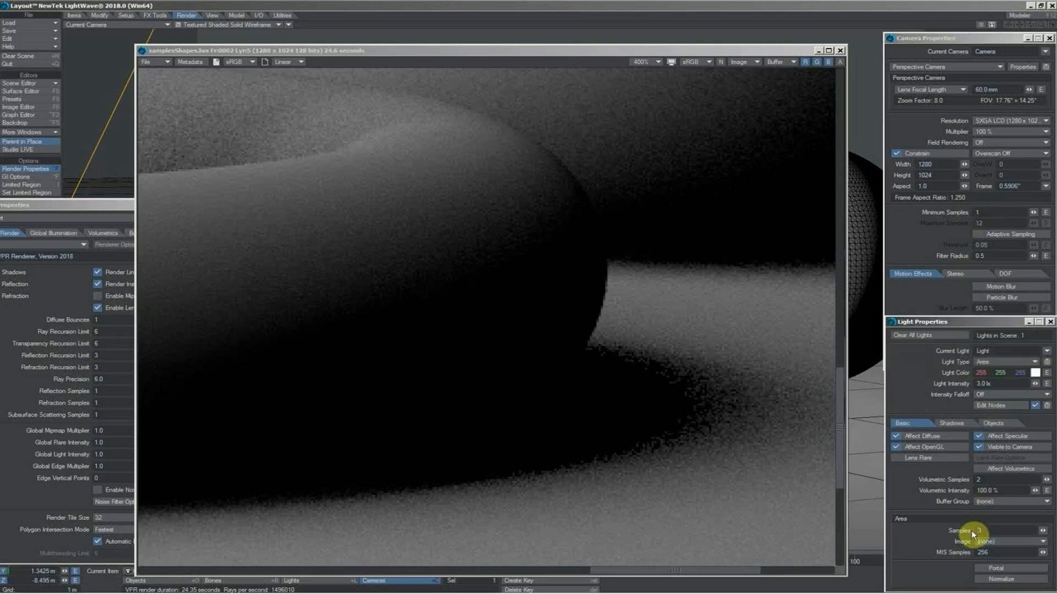
text(24)
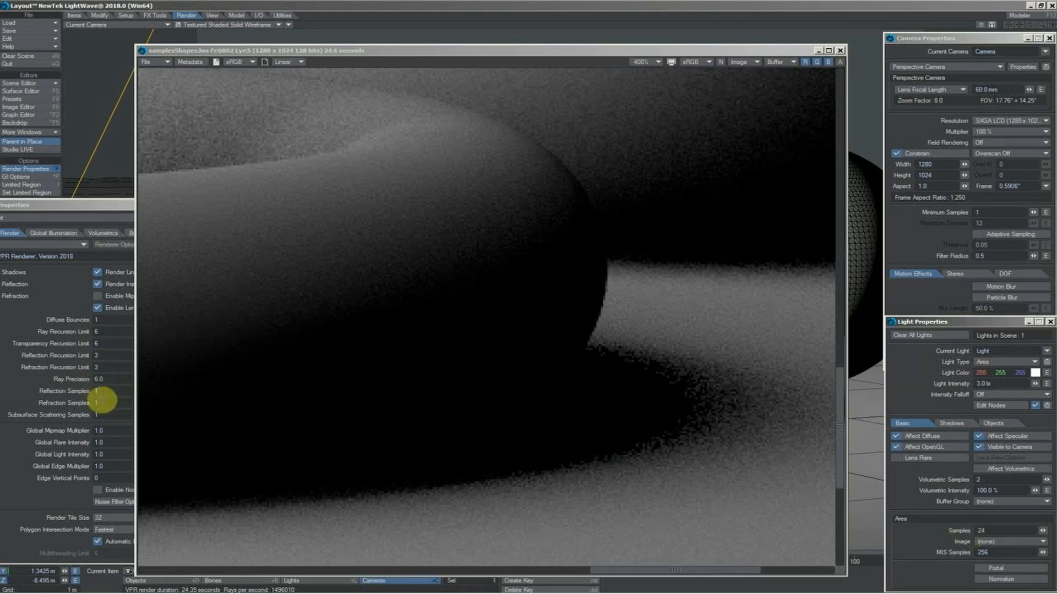
Compare the edge smoothness of the sphere and the spiky shapes between the light-sampled and camera-sampled renders.
click(448, 53)
key(Up)
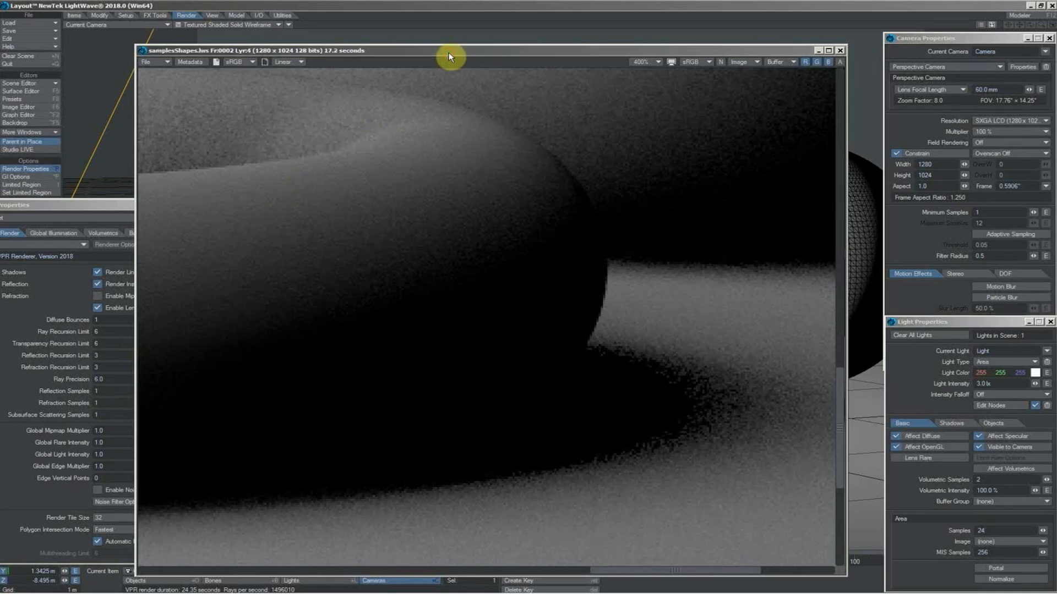
key(Up)
drag(844, 384, 830, 191)
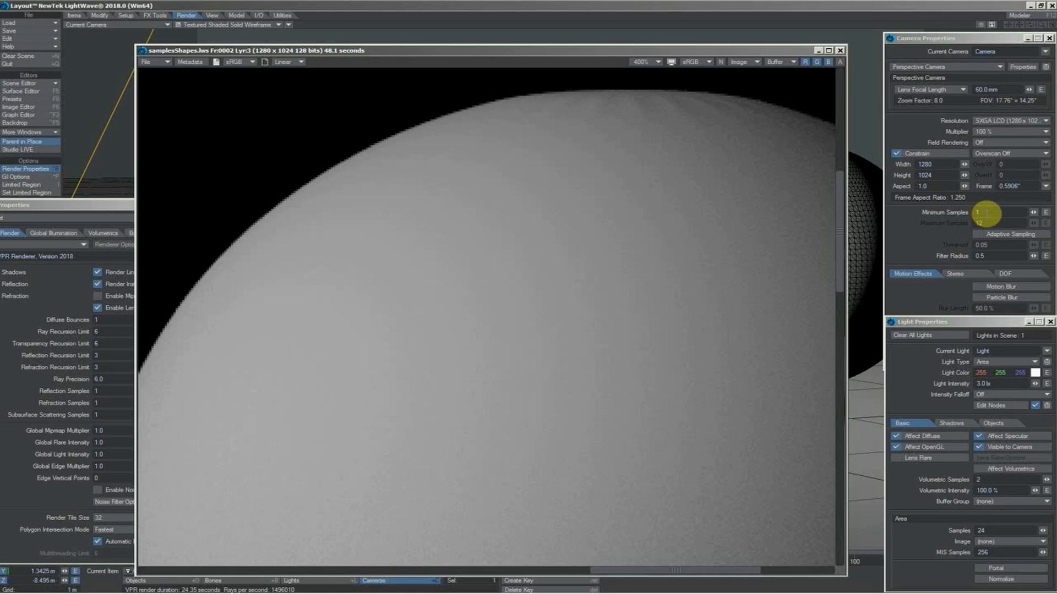
key(Up)
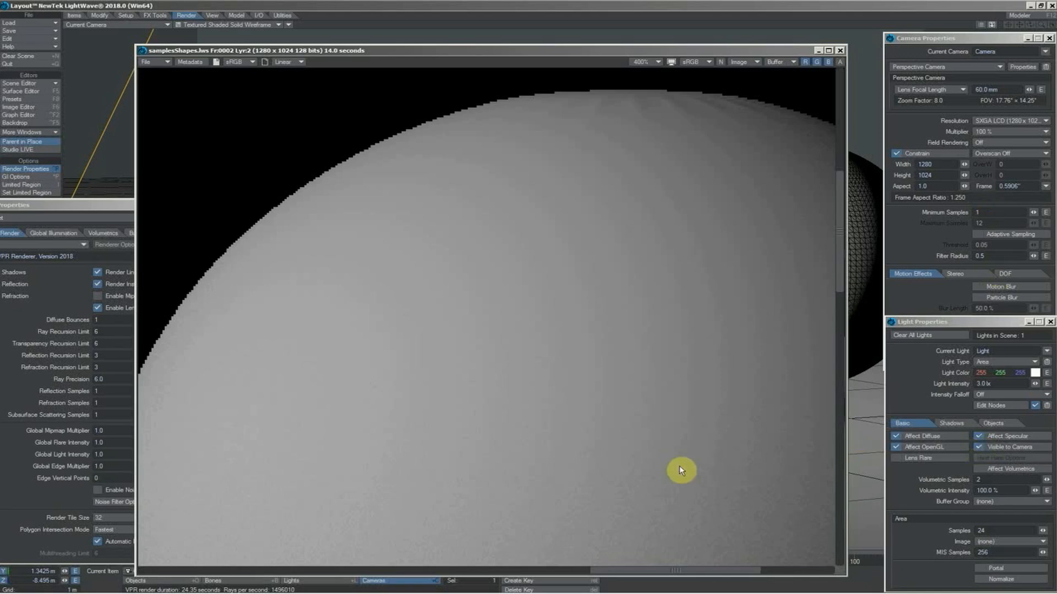
drag(643, 571, 382, 567)
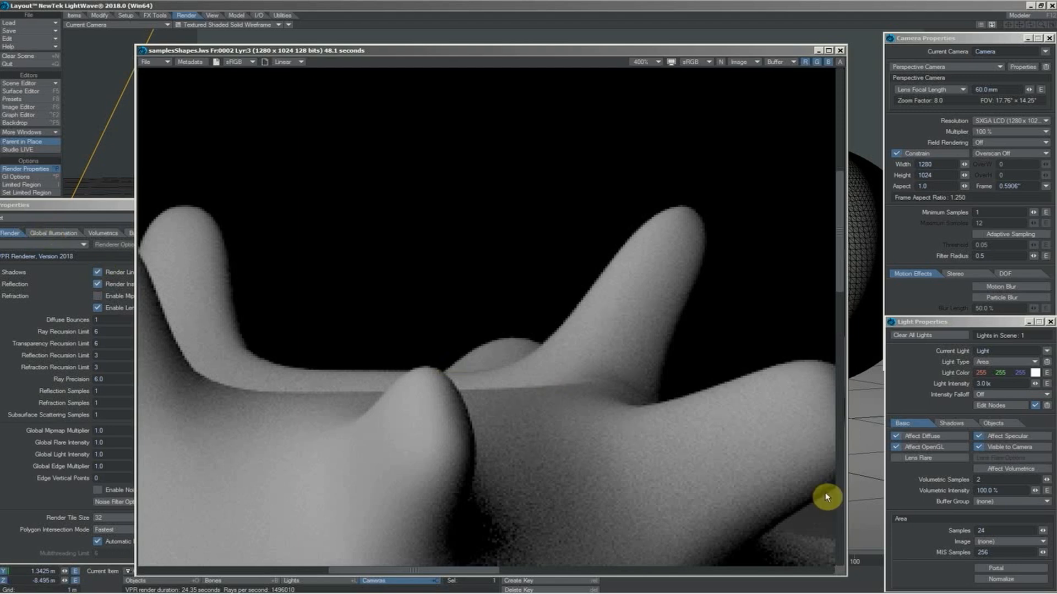
Set the area light's samples to 1 and the camera's minimum samples to 5.
click(1014, 530)
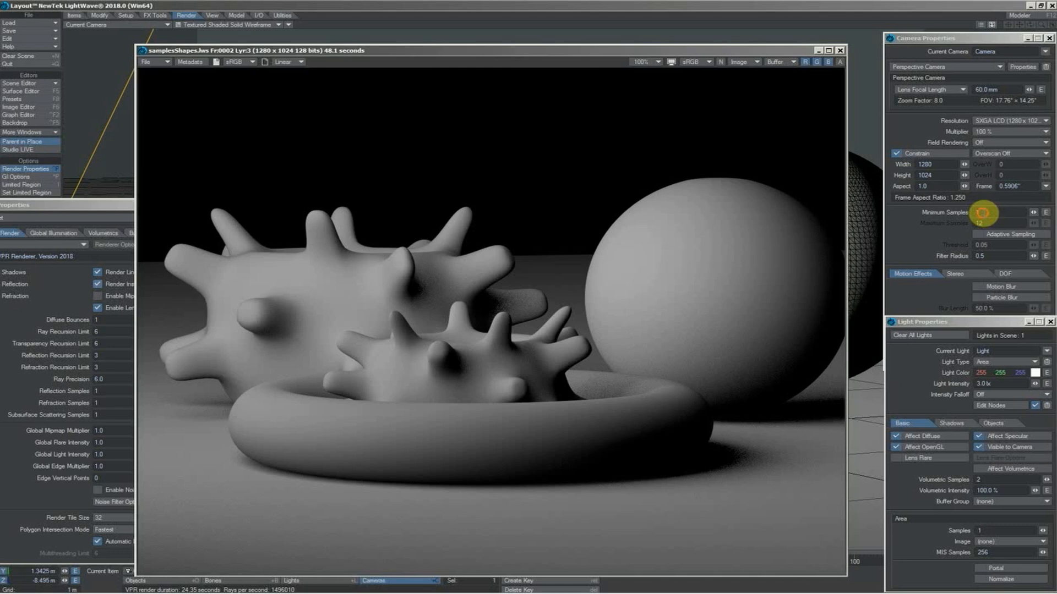
click(958, 218)
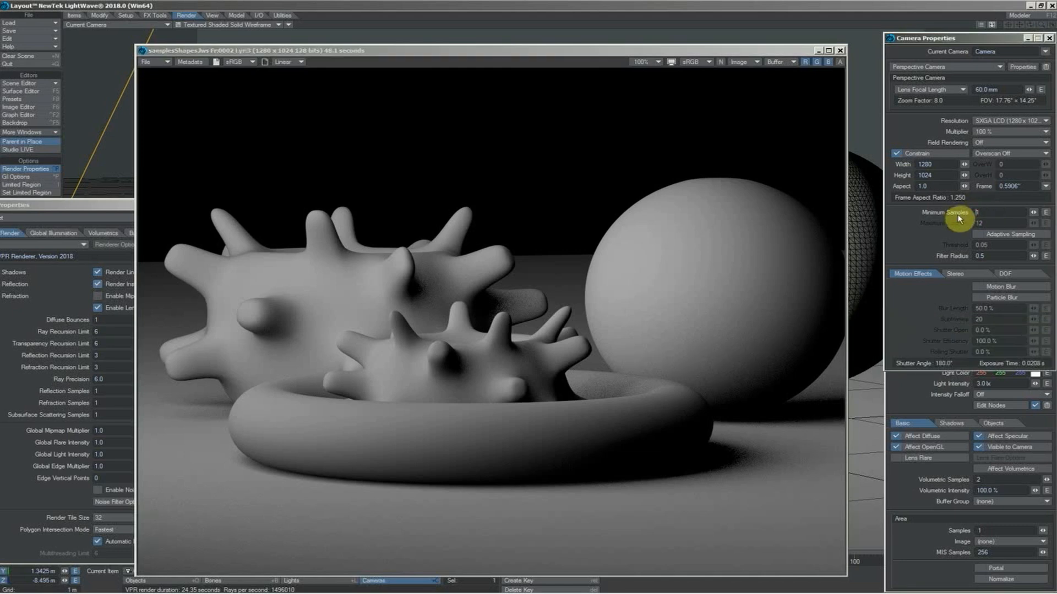
text(5)
Switch the viewport to the VPR preview and display its Alpha buffer.
click(353, 26)
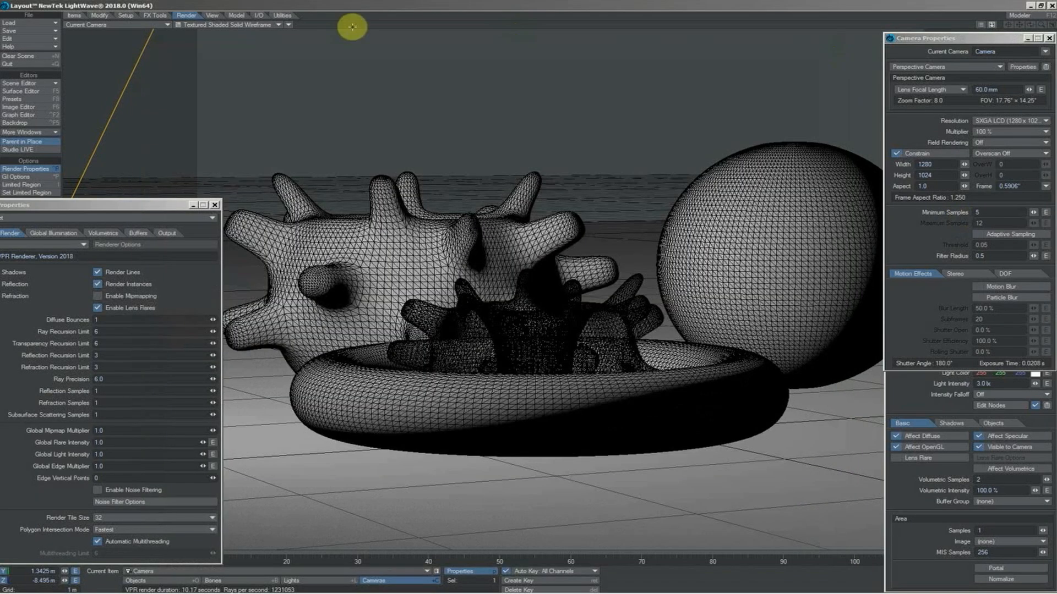
click(262, 29)
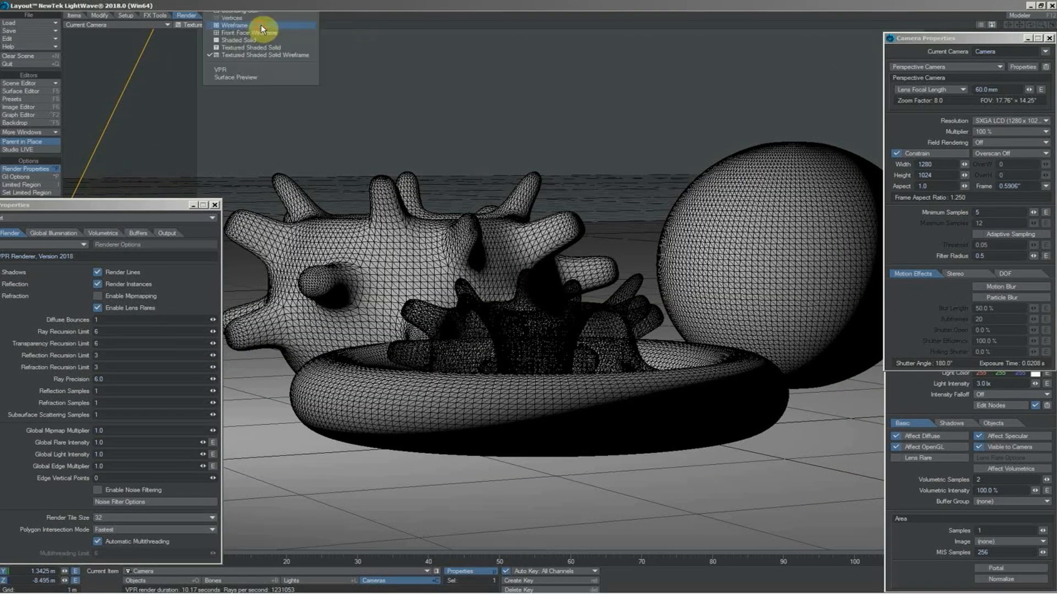
click(254, 69)
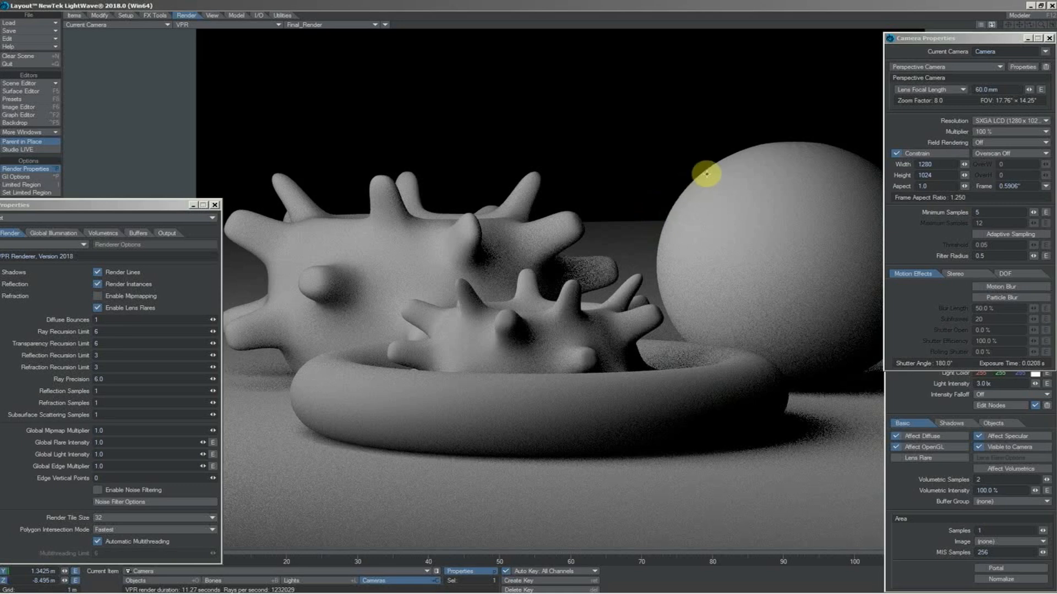
click(305, 29)
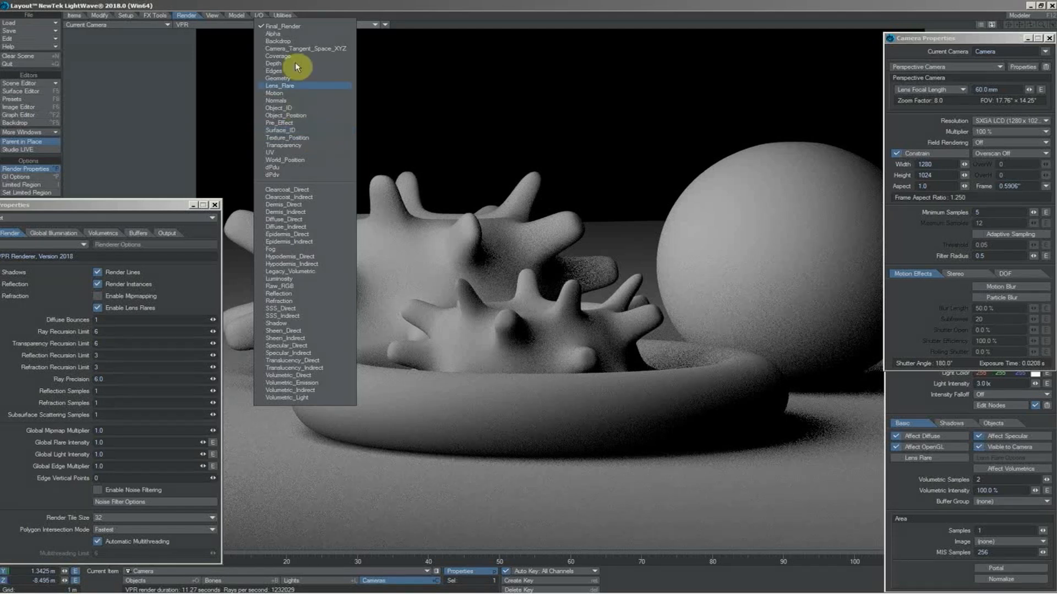
click(284, 34)
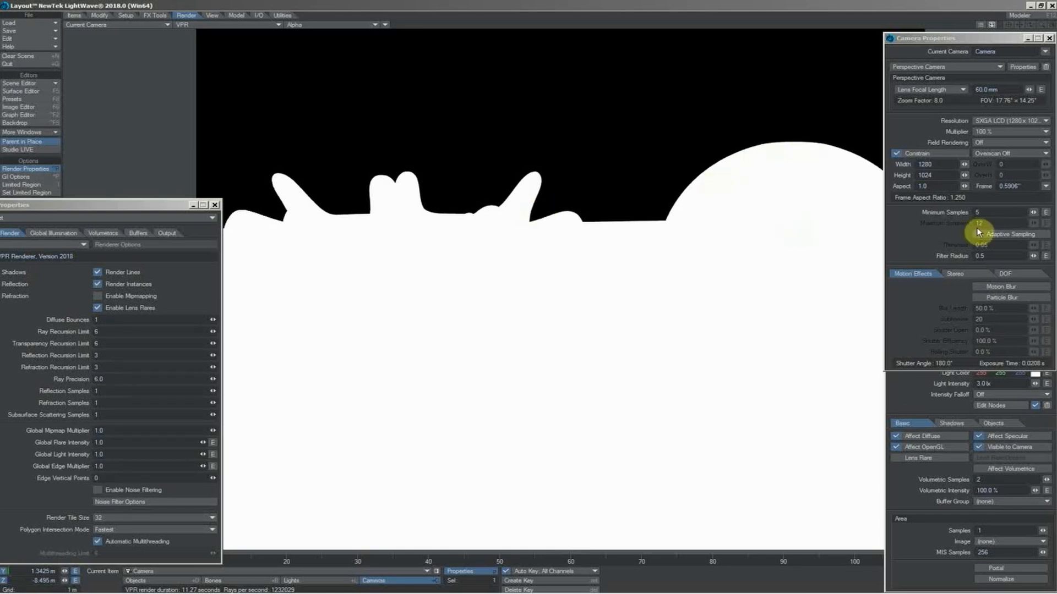
Test lower camera minimum samples of 3 and 4 on the silhouette edges in the preview, ending with 4.
click(985, 212)
text(4)
key(Return)
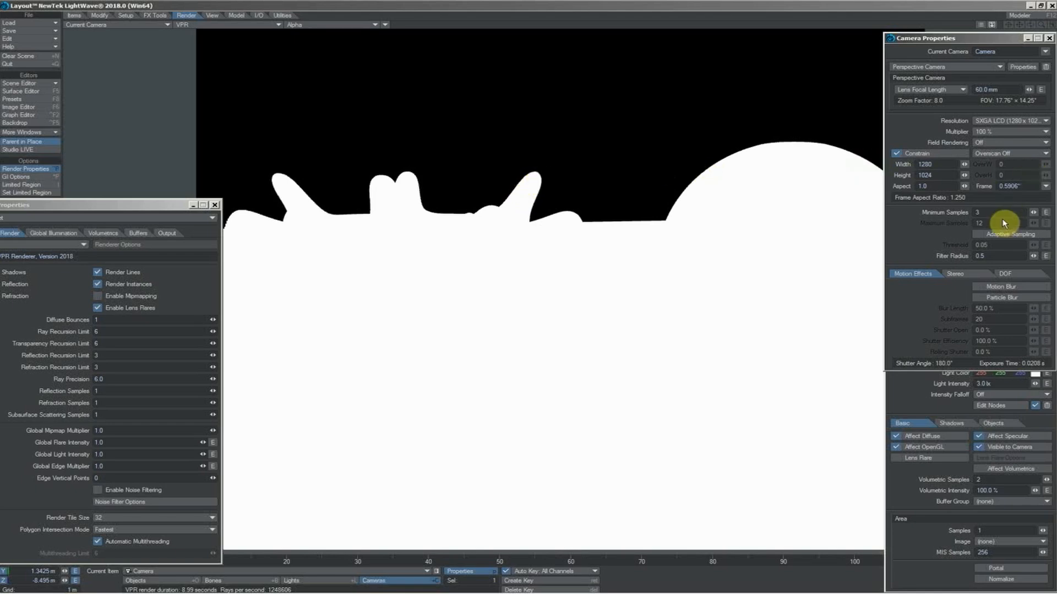
click(963, 214)
text(4)
text(4)
key(Return)
Preview the scene with the camera's depth of field enabled, and switch depth of field off again.
click(1004, 273)
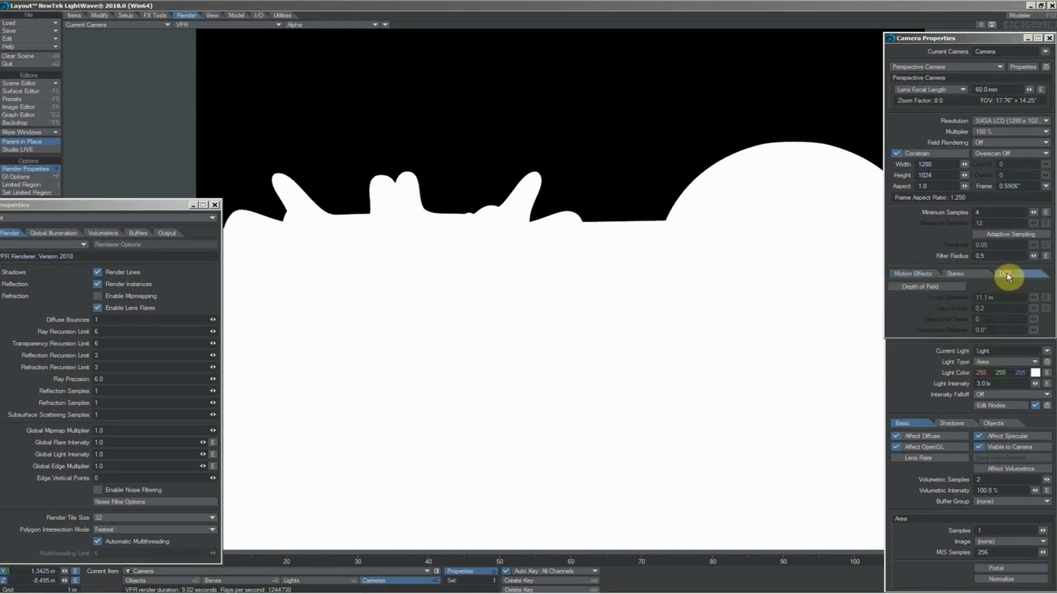
click(930, 286)
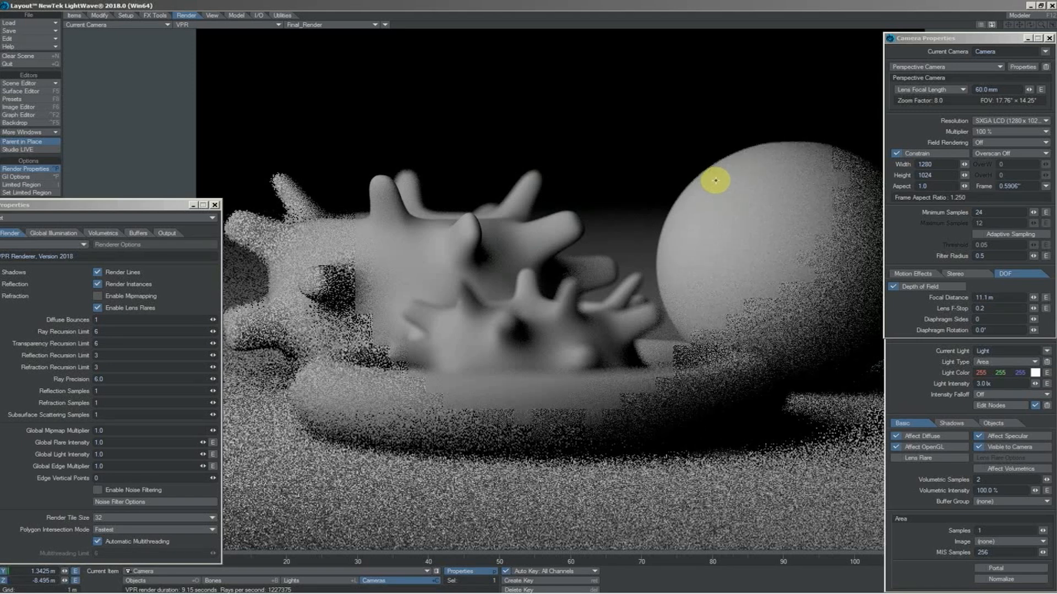
click(912, 273)
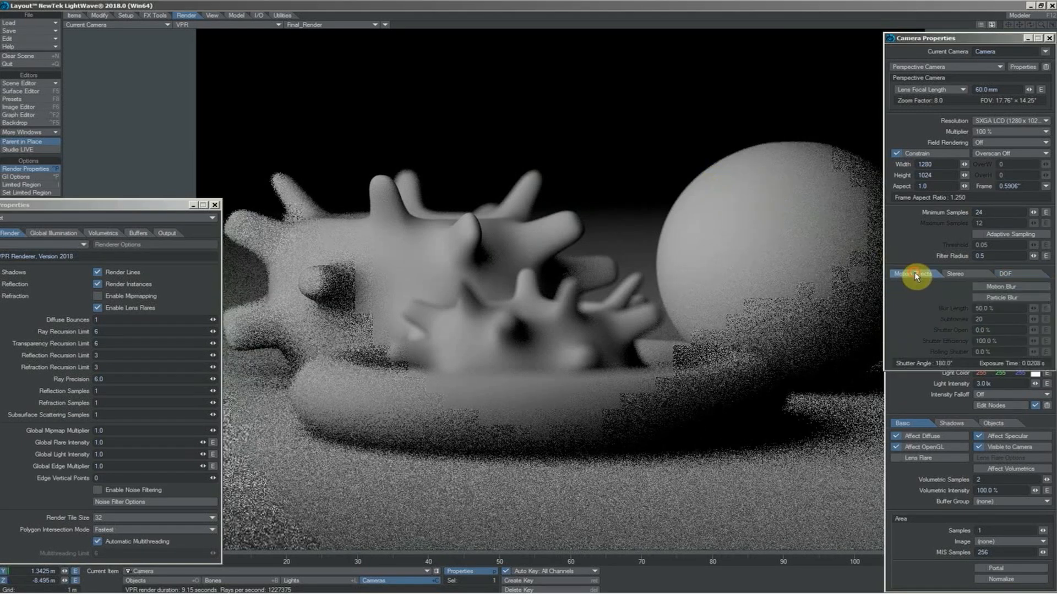
click(999, 274)
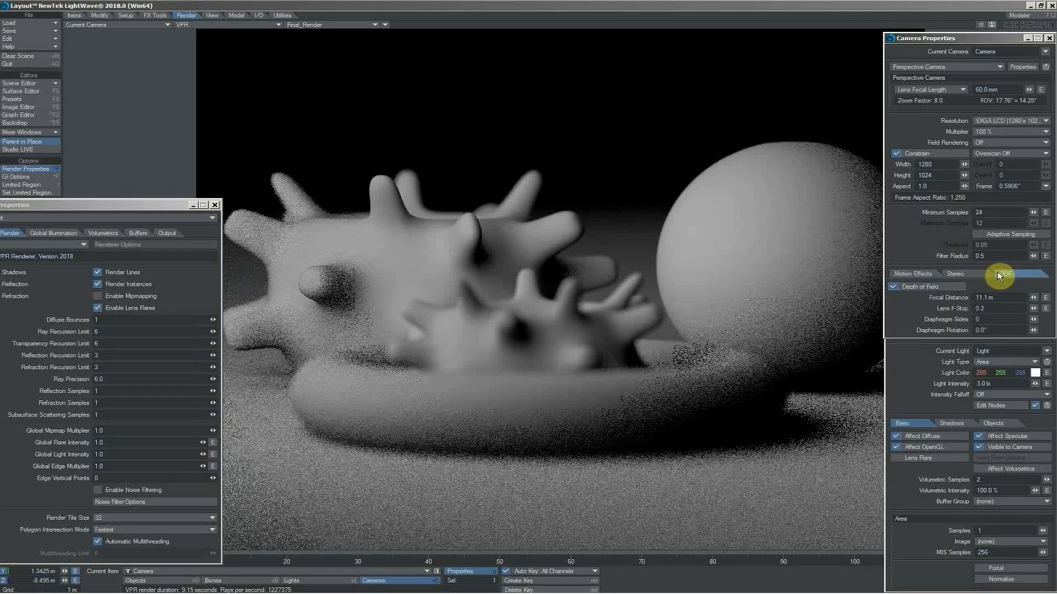
click(934, 288)
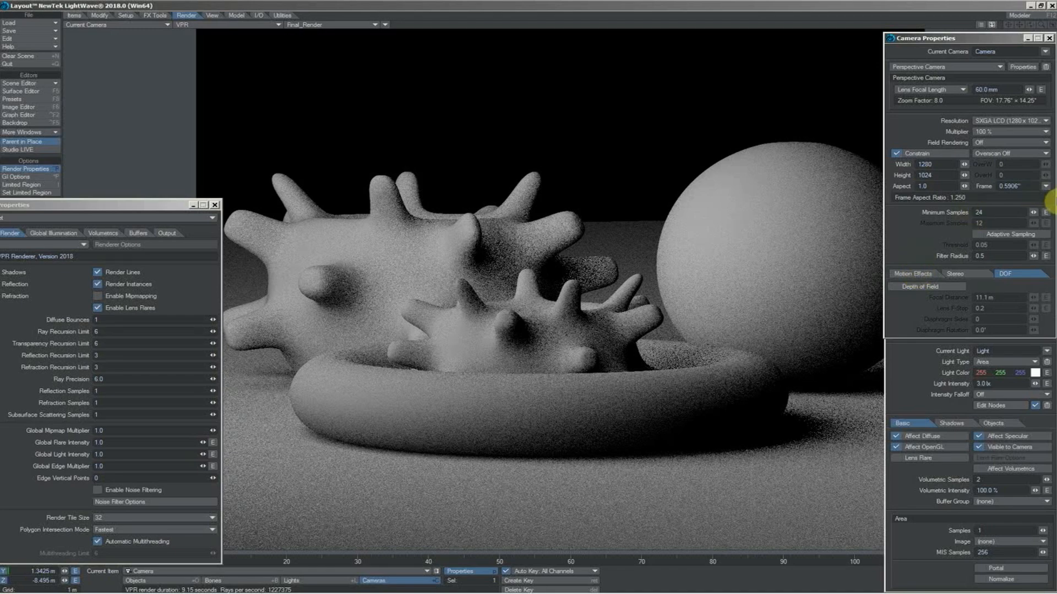
Set the camera's minimum samples to 4 and close the Surface Editor.
click(977, 212)
text(4)
key(Return)
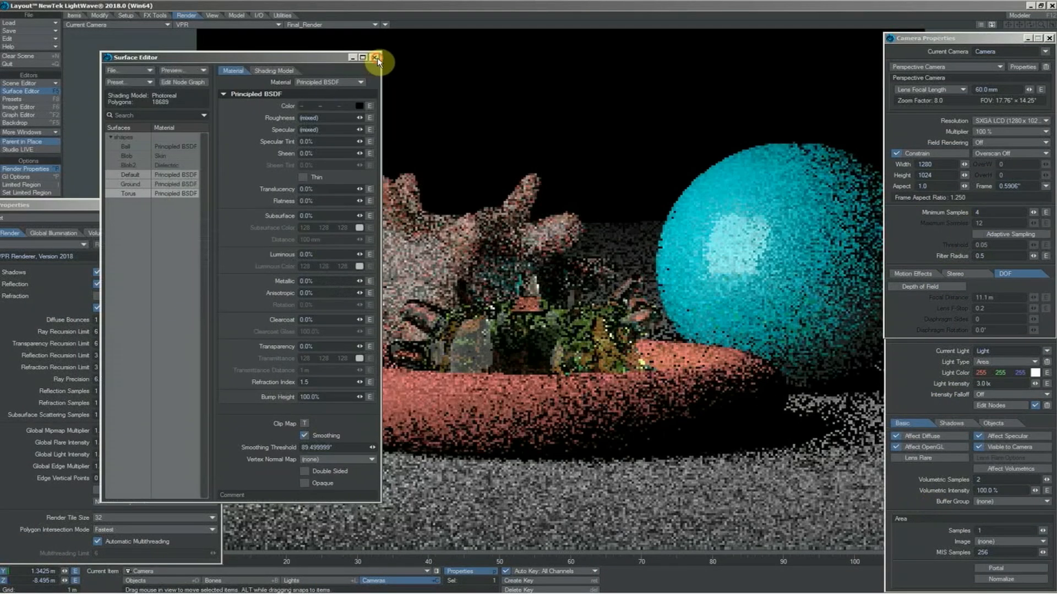
click(377, 57)
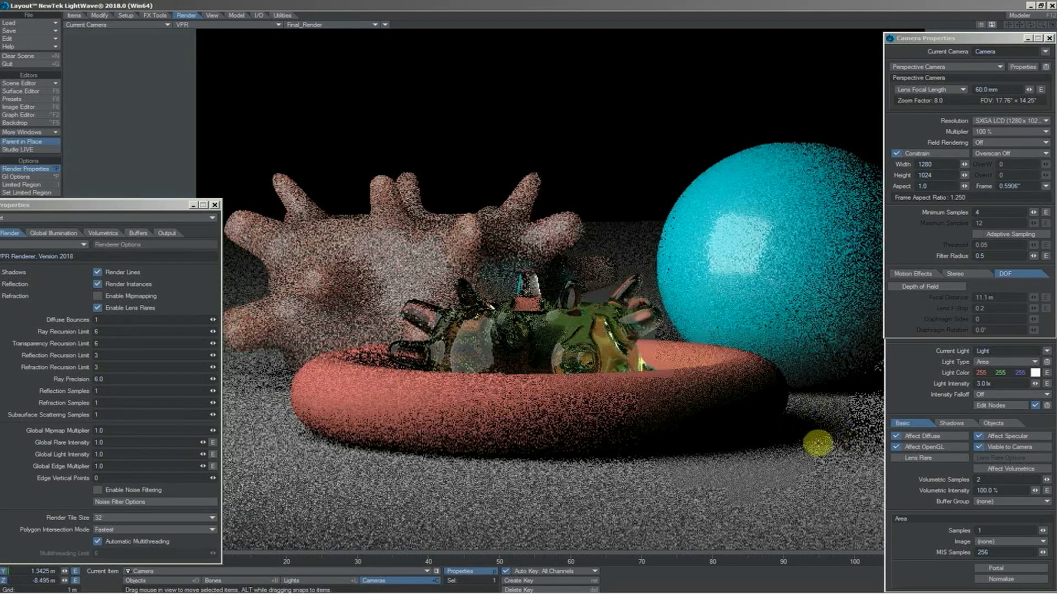
Set the area light's samples to 8 for the textured scene.
click(979, 478)
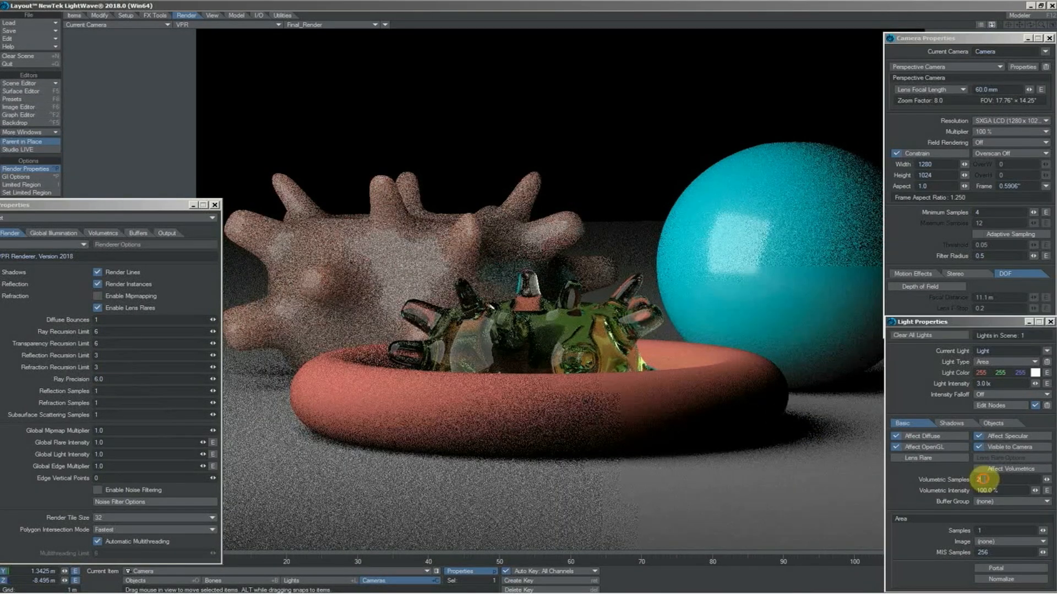
click(982, 531)
text(8)
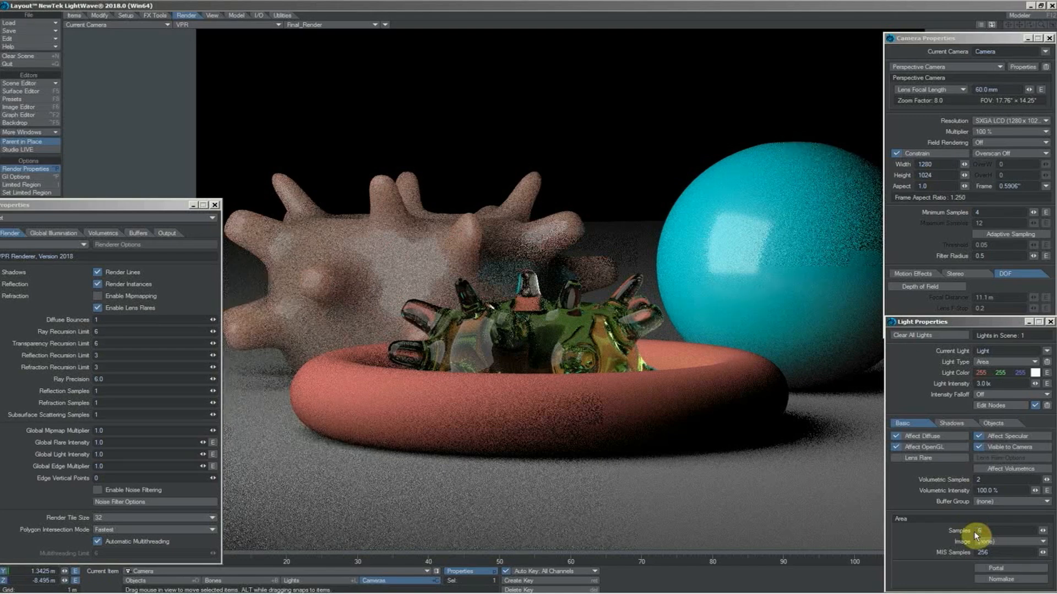
key(Return)
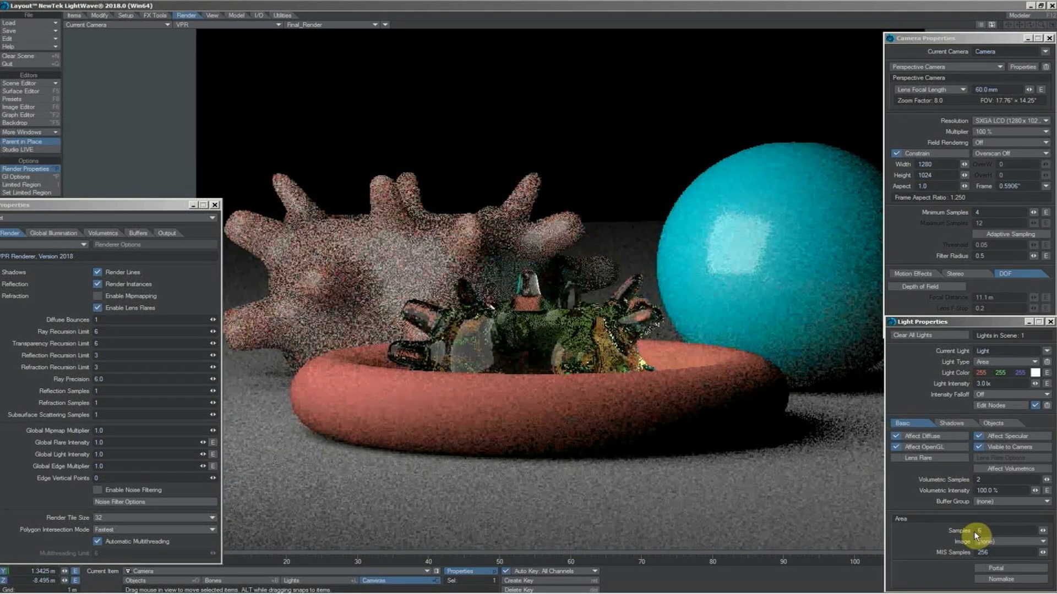
Raise the area light's samples to 8 and finally to 9 to reduce the remaining shadow noise.
drag(831, 428, 819, 447)
drag(996, 532, 968, 539)
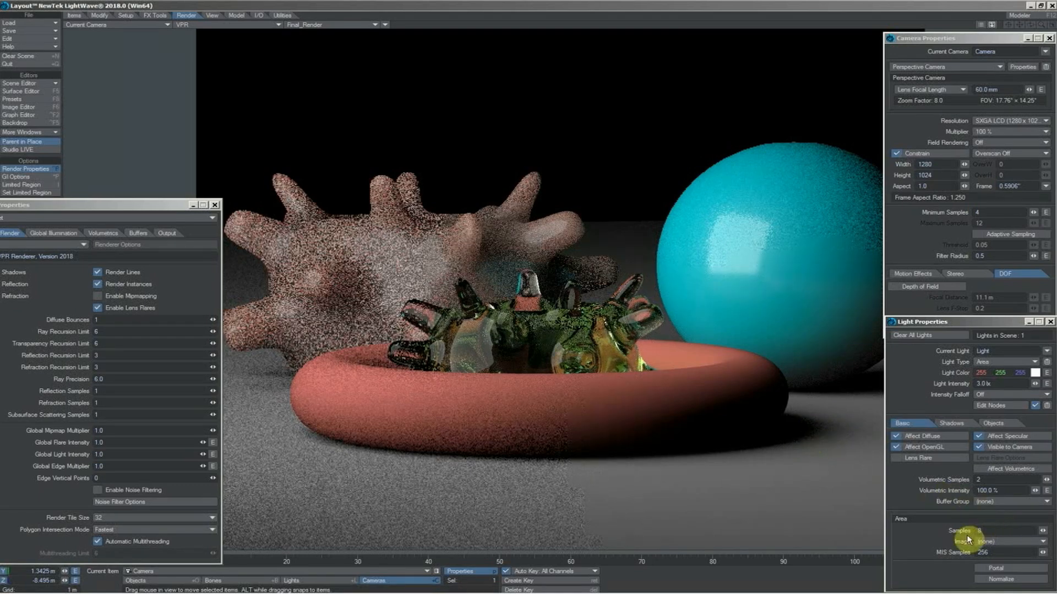
text(8)
key(Return)
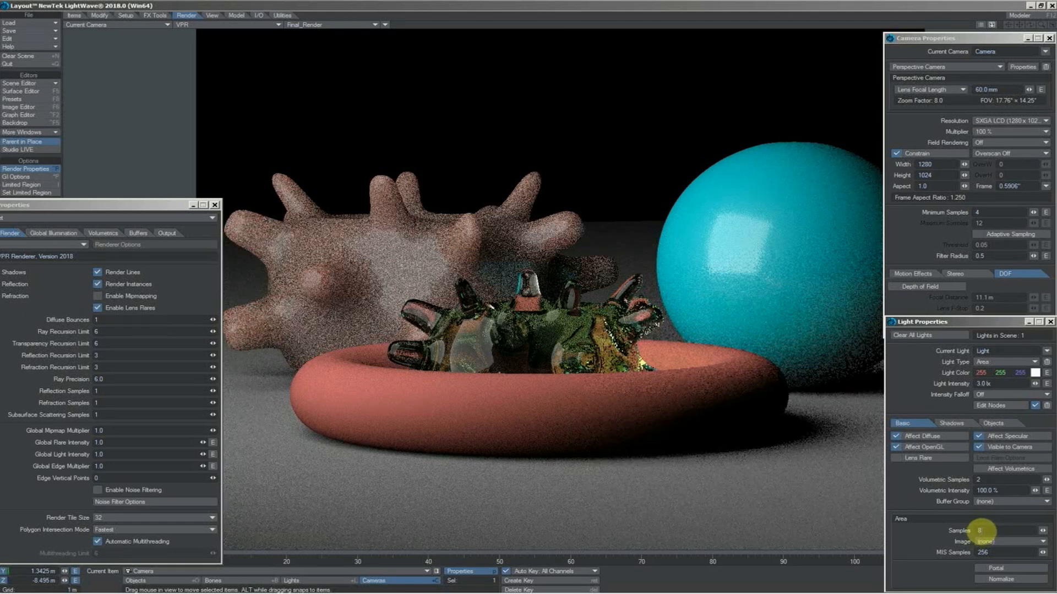
click(981, 531)
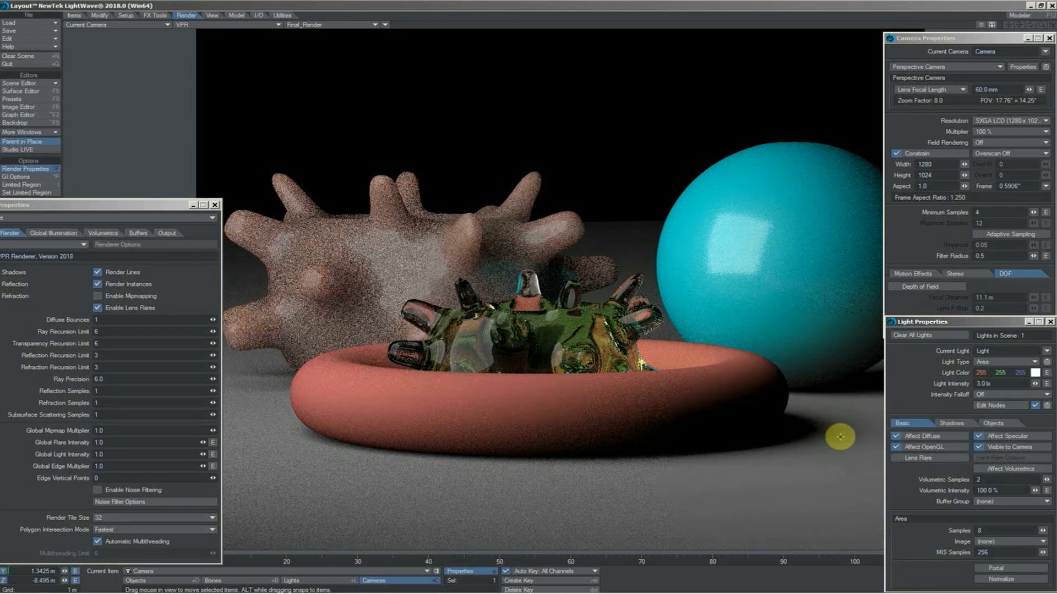
click(989, 530)
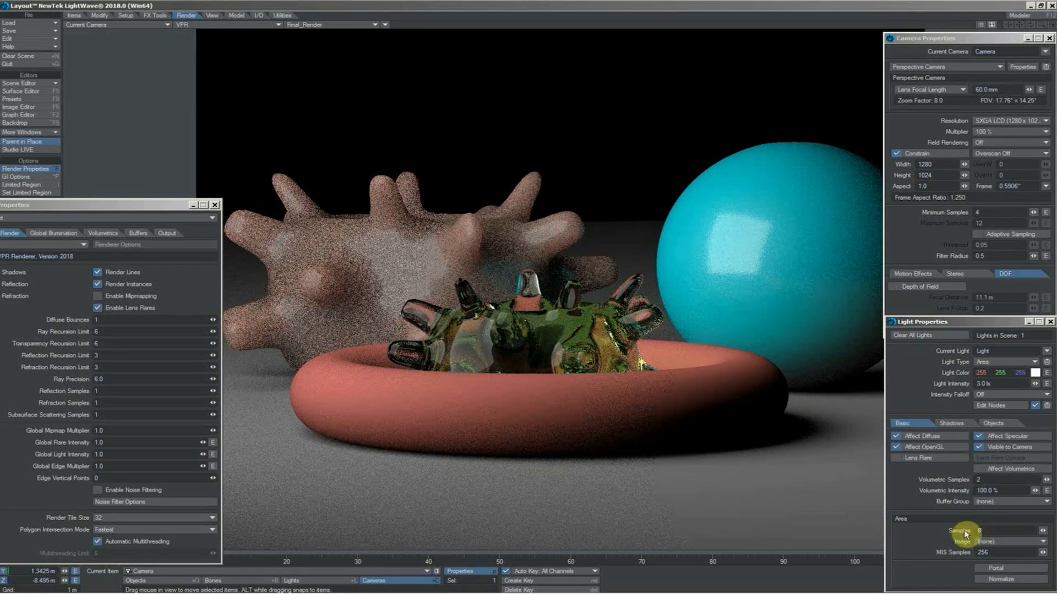
key(BackSpace)
text(9)
key(Return)
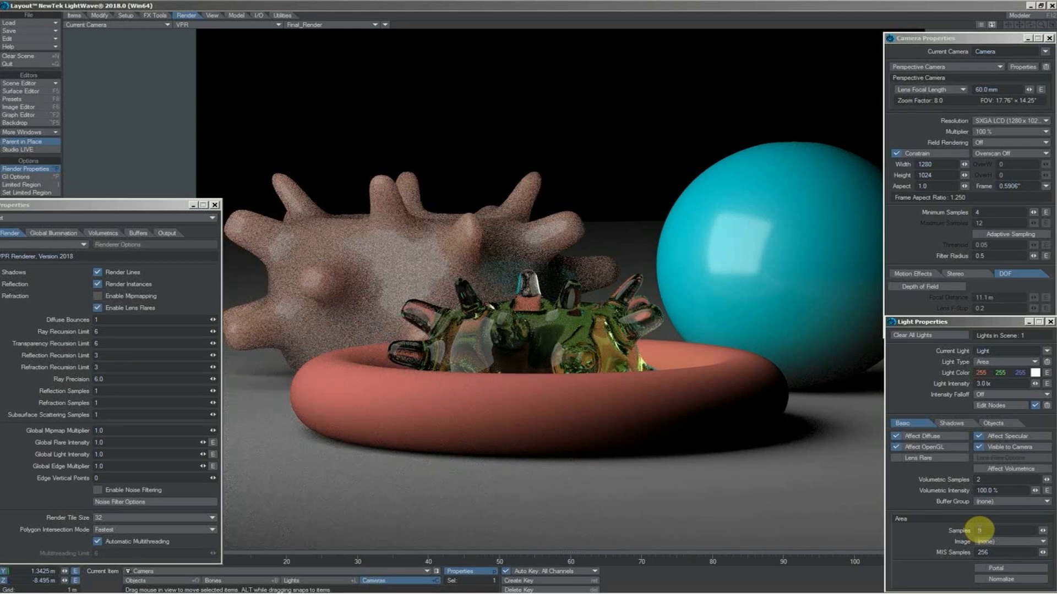
Toggle the light's active state off and on again in the Scene Editor to restart the preview render.
click(28, 83)
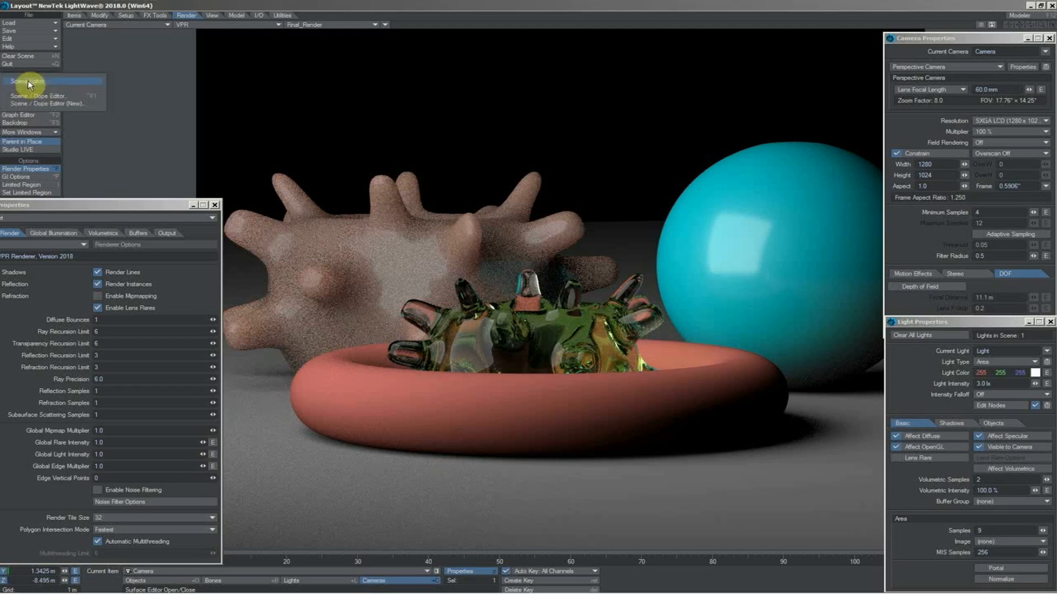
click(27, 82)
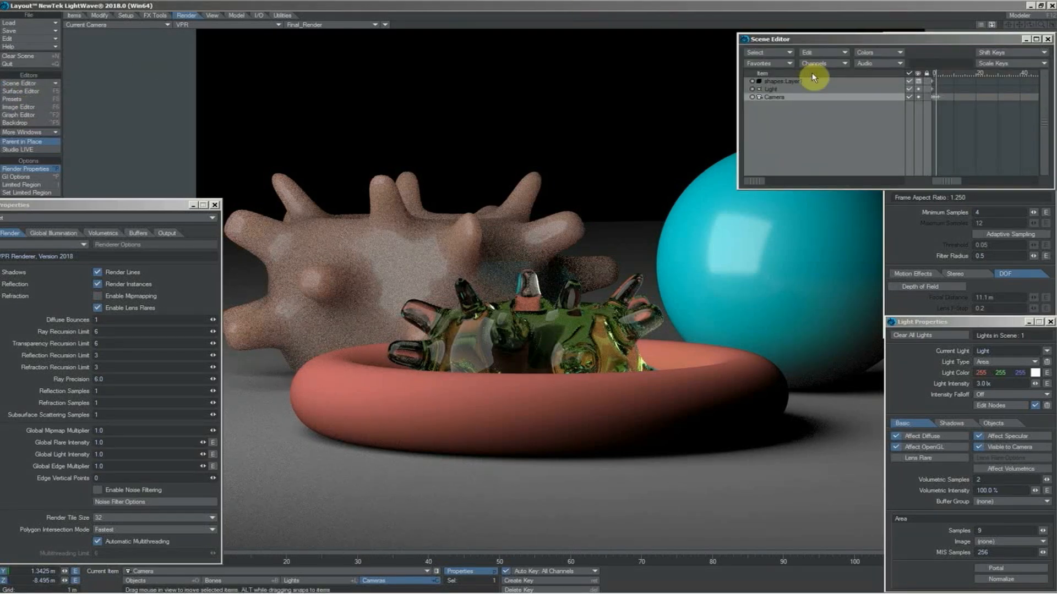
click(910, 88)
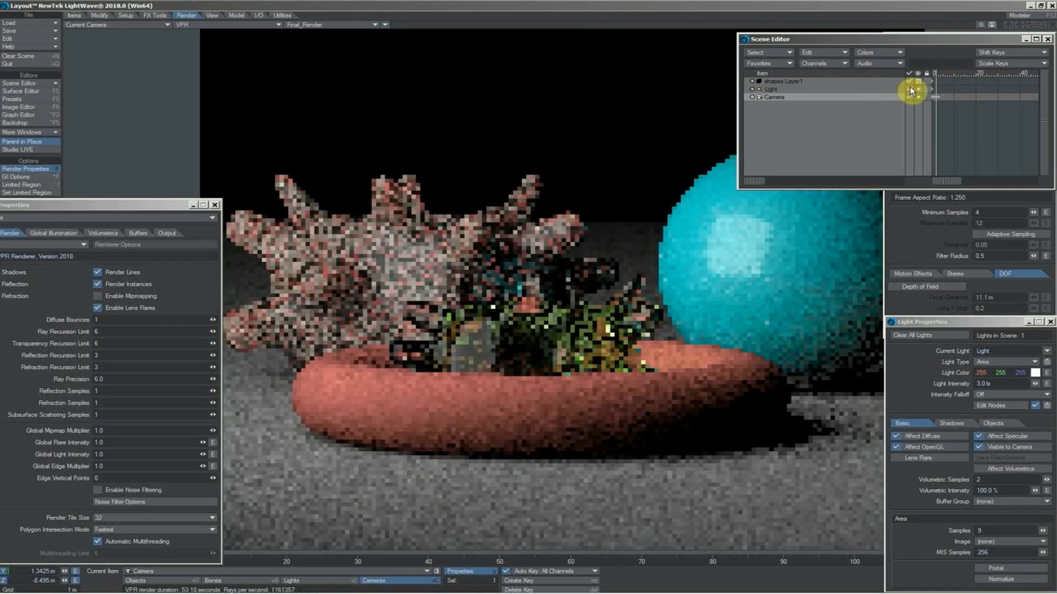
click(909, 90)
click(910, 88)
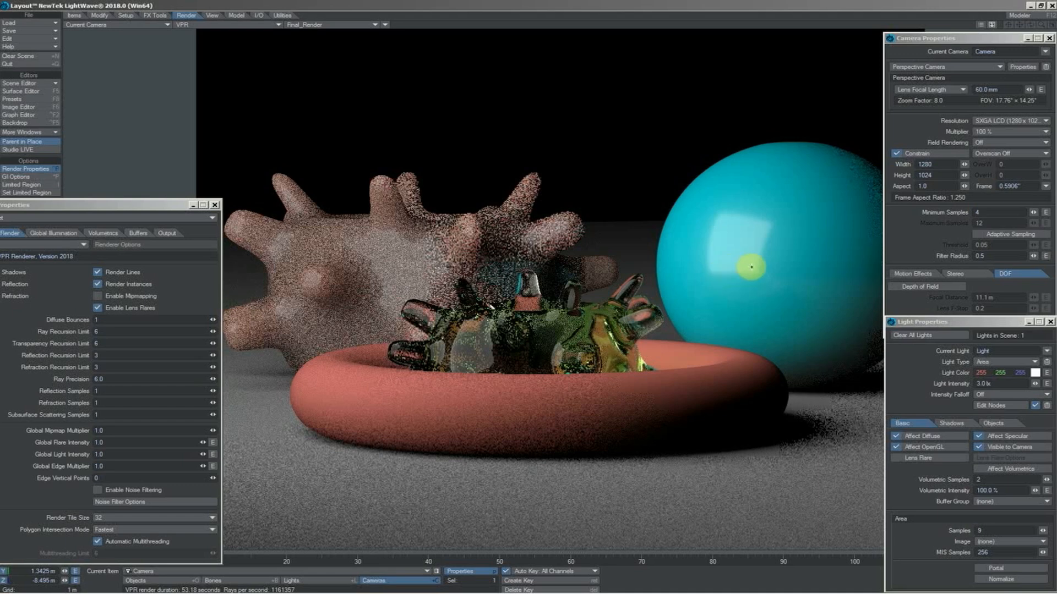
Inspect the Specular_Direct buffer in the preview, and switch to the Specular_Indirect buffer.
click(306, 25)
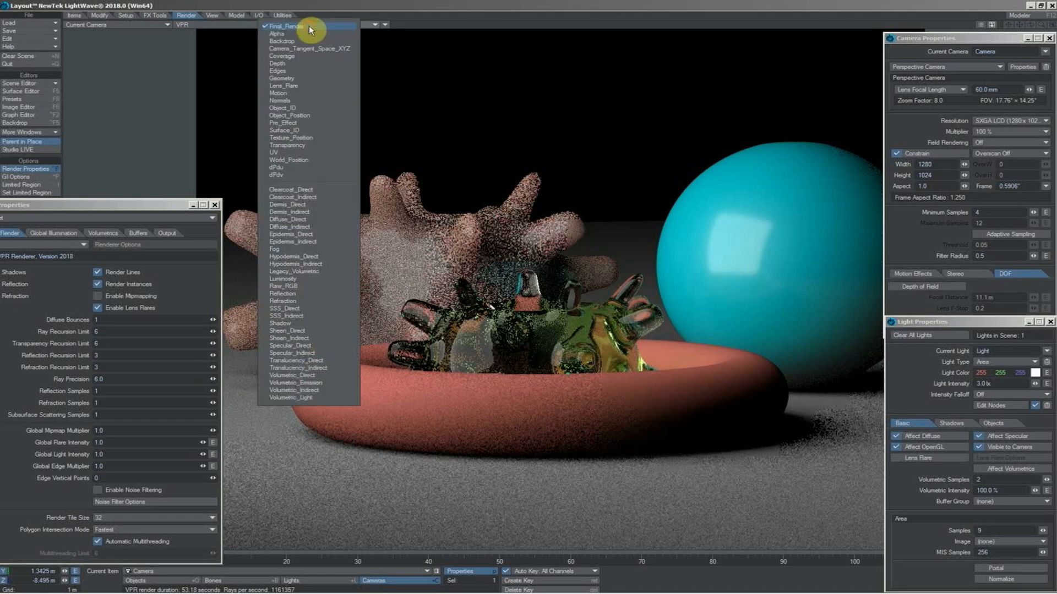
click(308, 345)
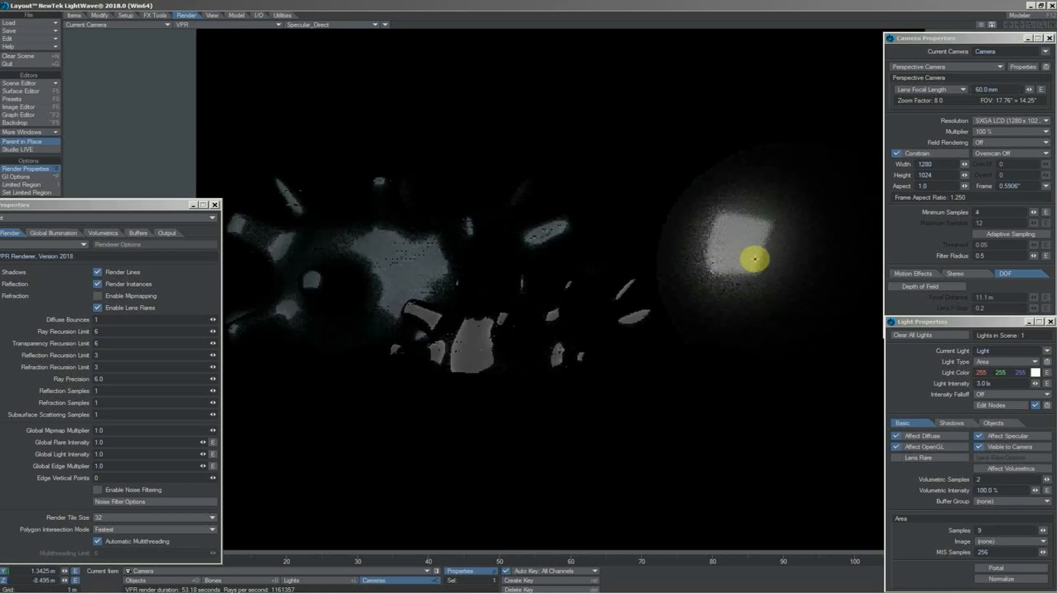
click(330, 24)
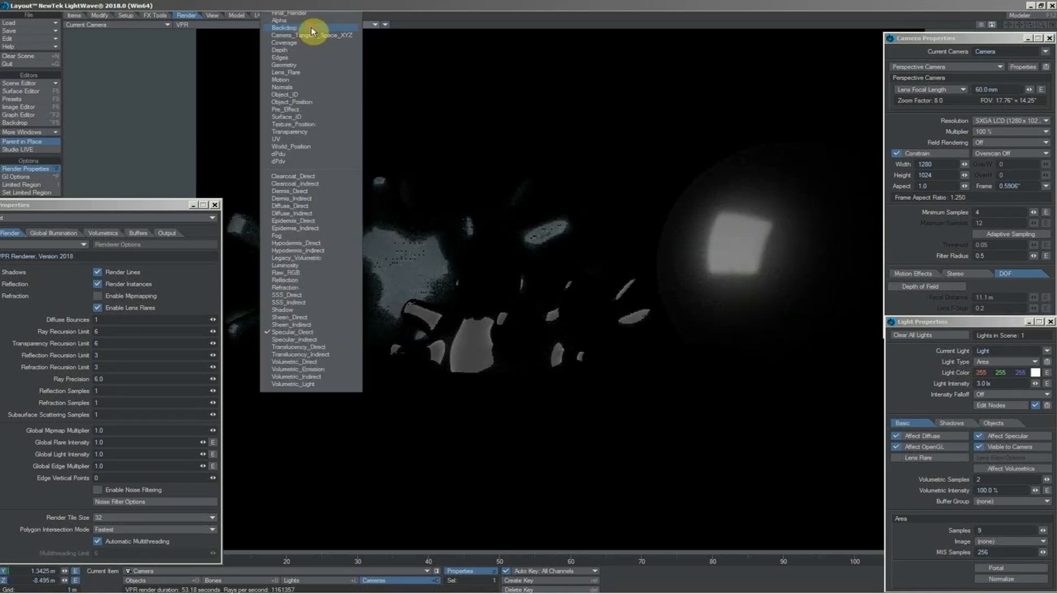
click(310, 343)
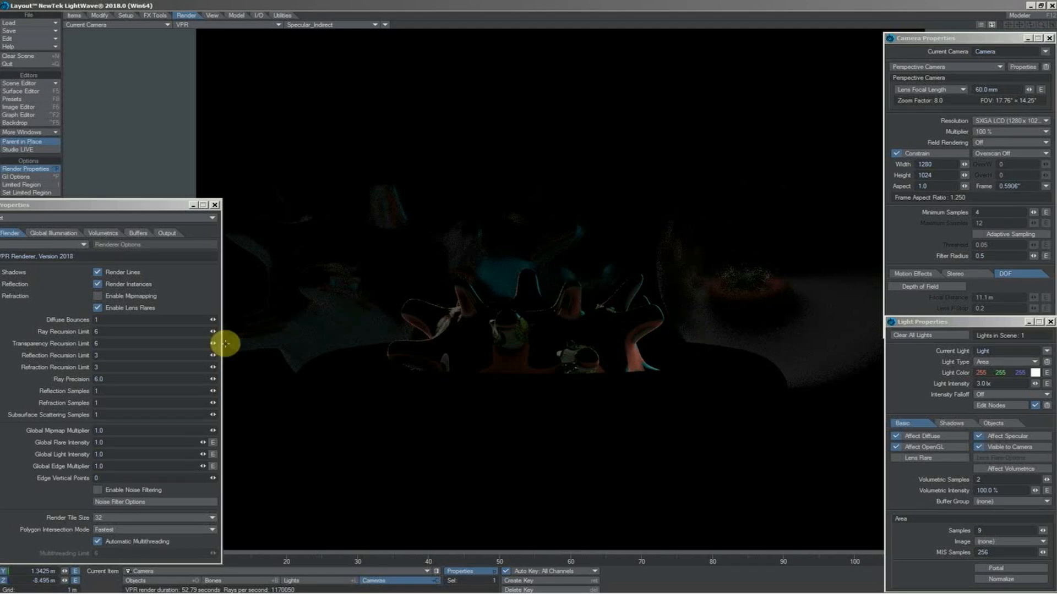
Test 4 reflection samples on the indirect specular noise, ending with reflection samples set to 5.
click(108, 390)
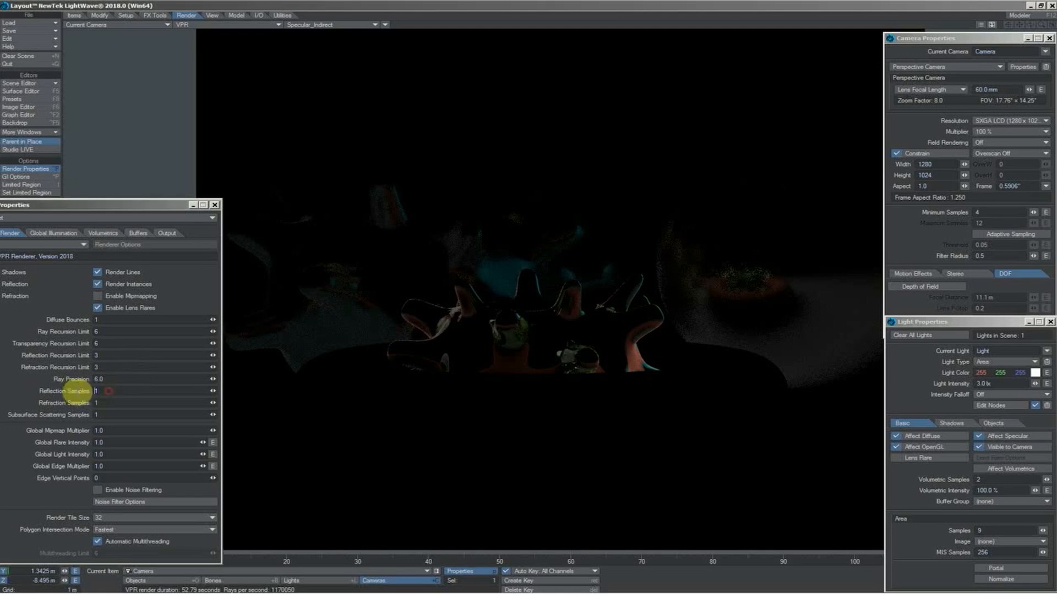
text(4)
key(Return)
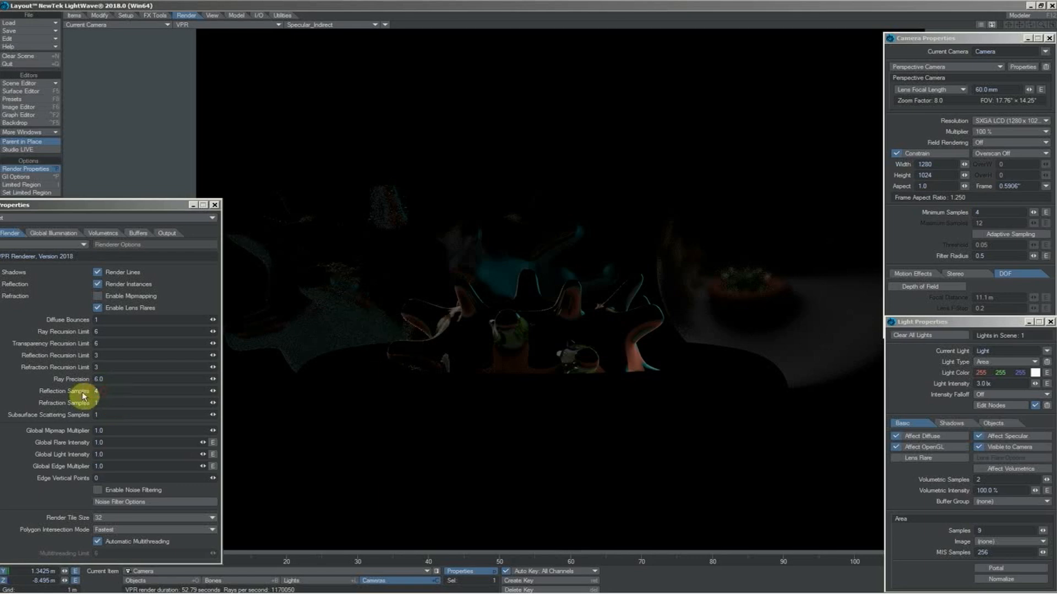
key(Return)
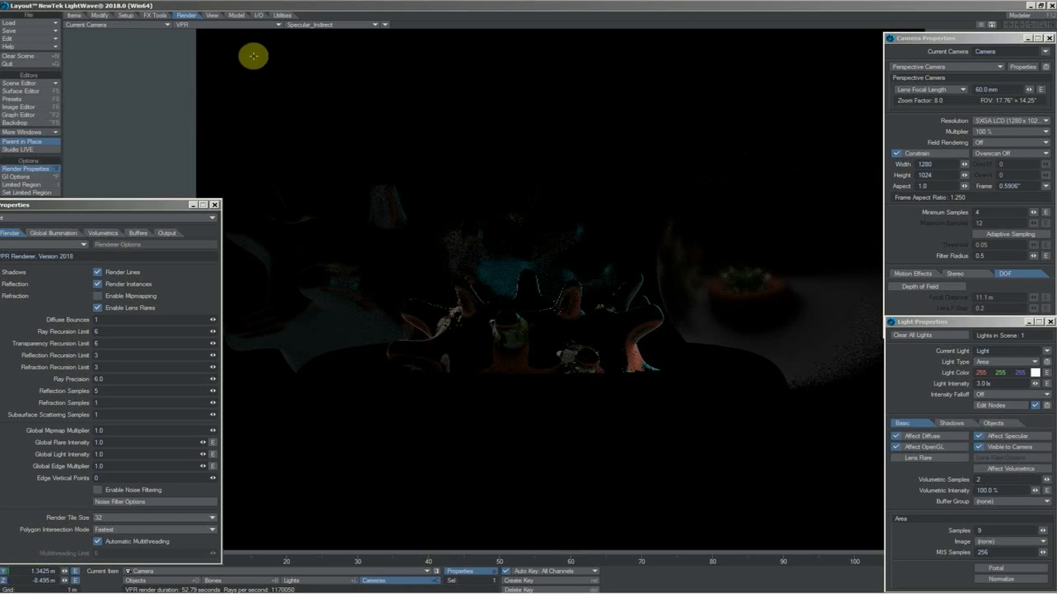
Display the Refraction buffer and raise the refraction samples to 2 and finally to 3.
click(303, 25)
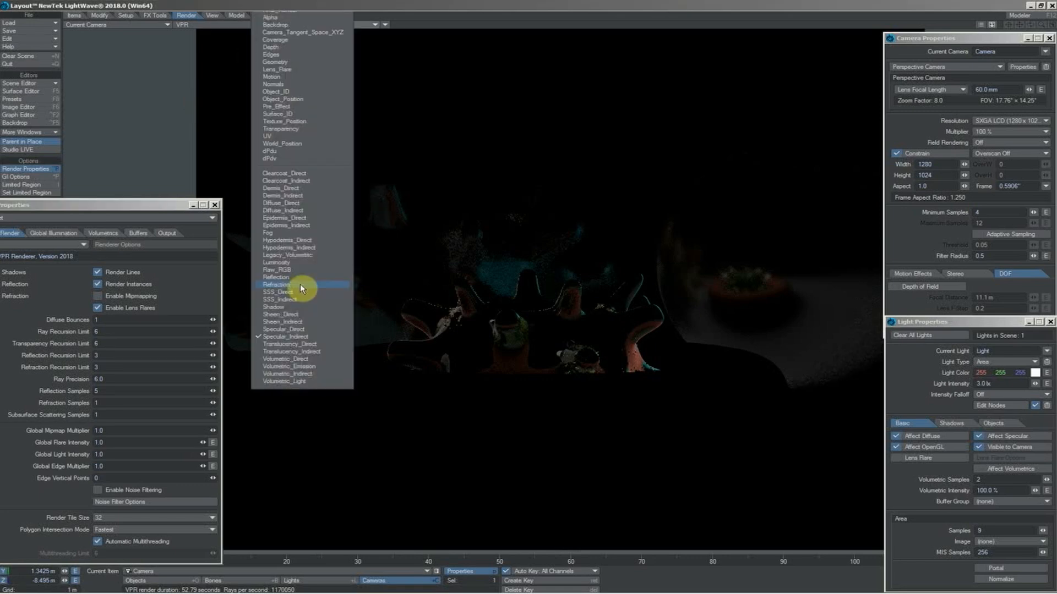
click(300, 284)
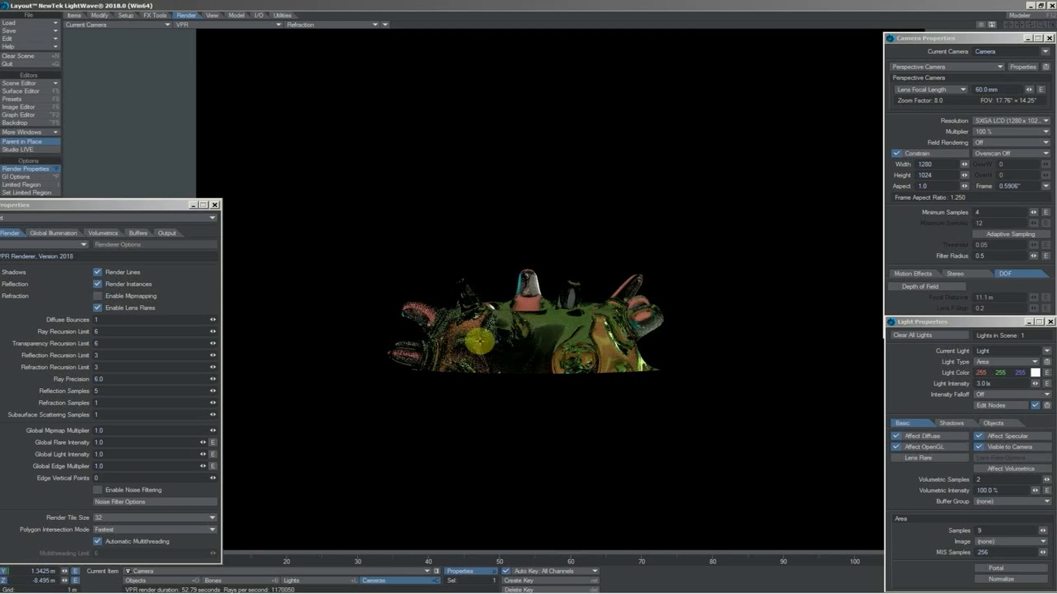
click(105, 403)
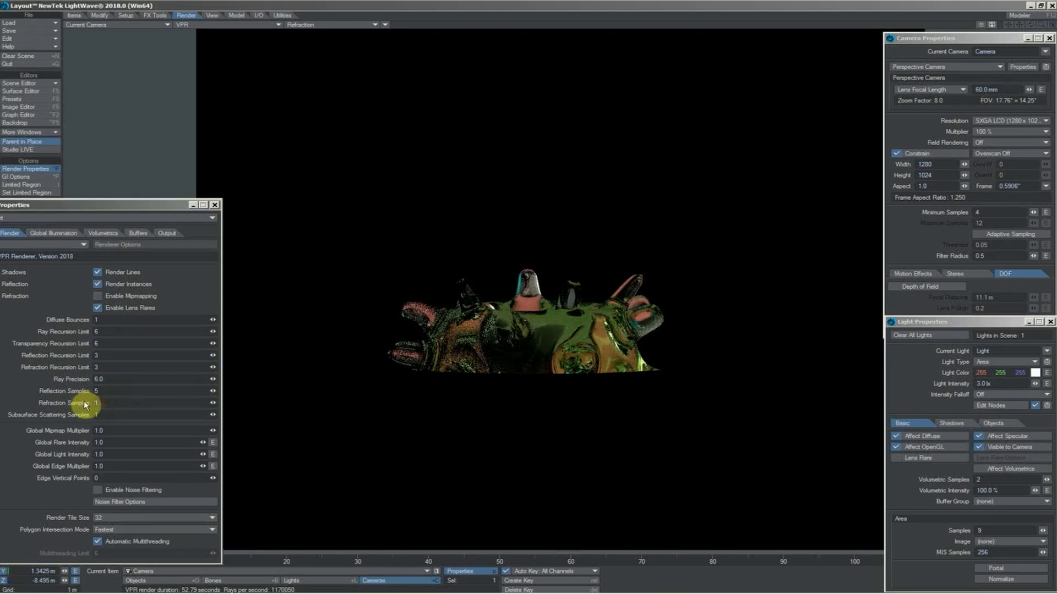
key(Return)
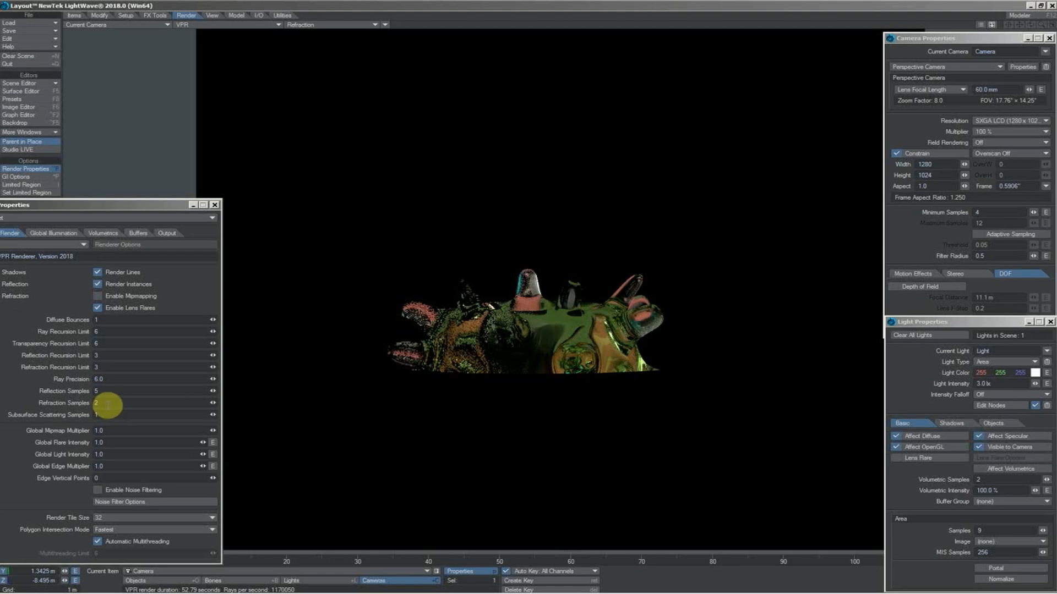
drag(107, 405, 90, 402)
text(3)
key(Return)
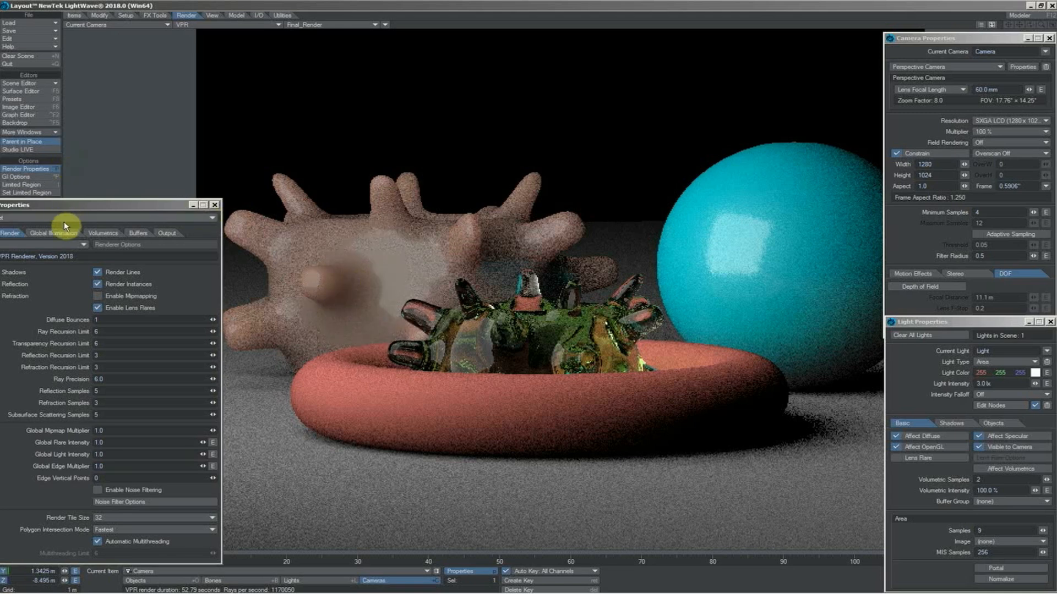
Turn off Interpolated and Sample Backdrop in the Monte Carlo global illumination settings, and enable GI.
click(60, 236)
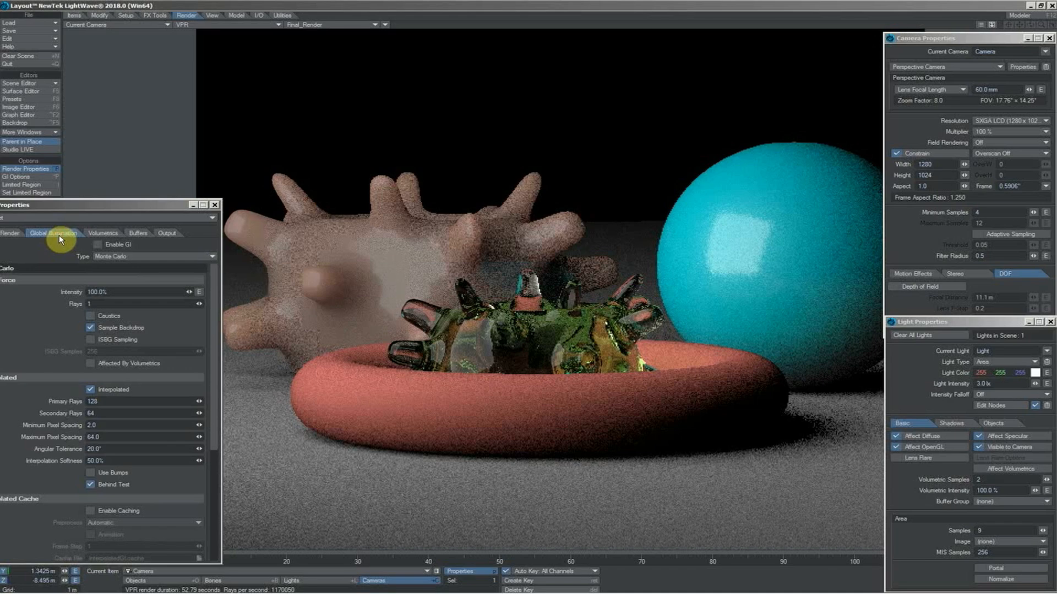
click(92, 389)
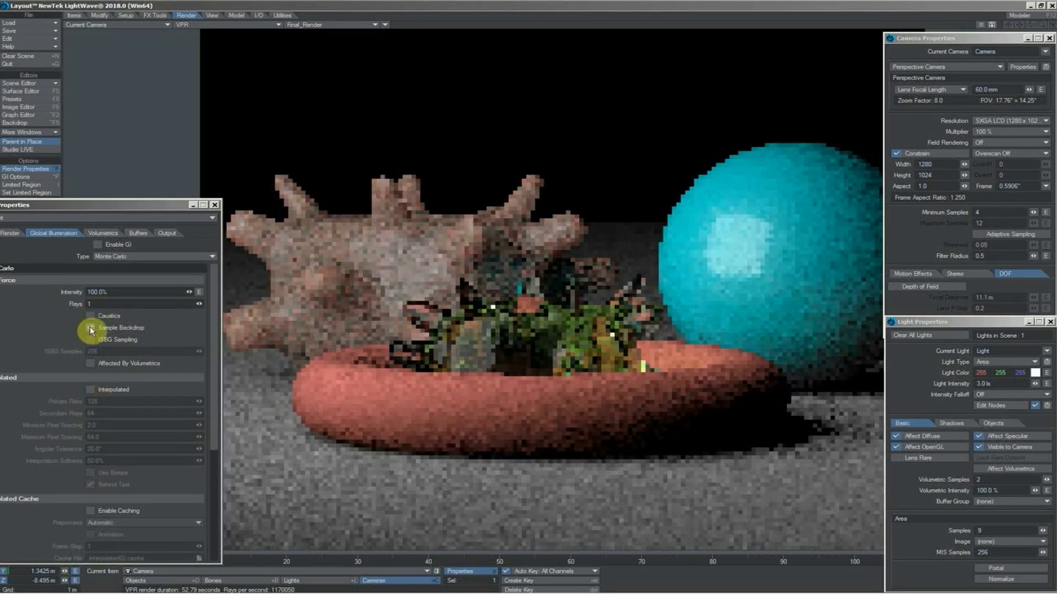
click(91, 328)
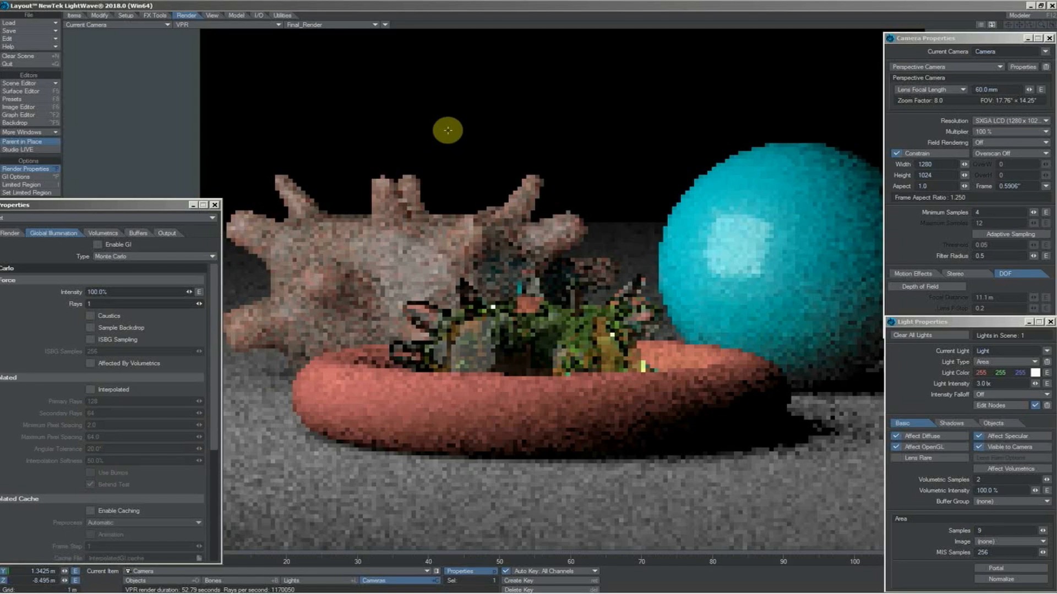
click(10, 234)
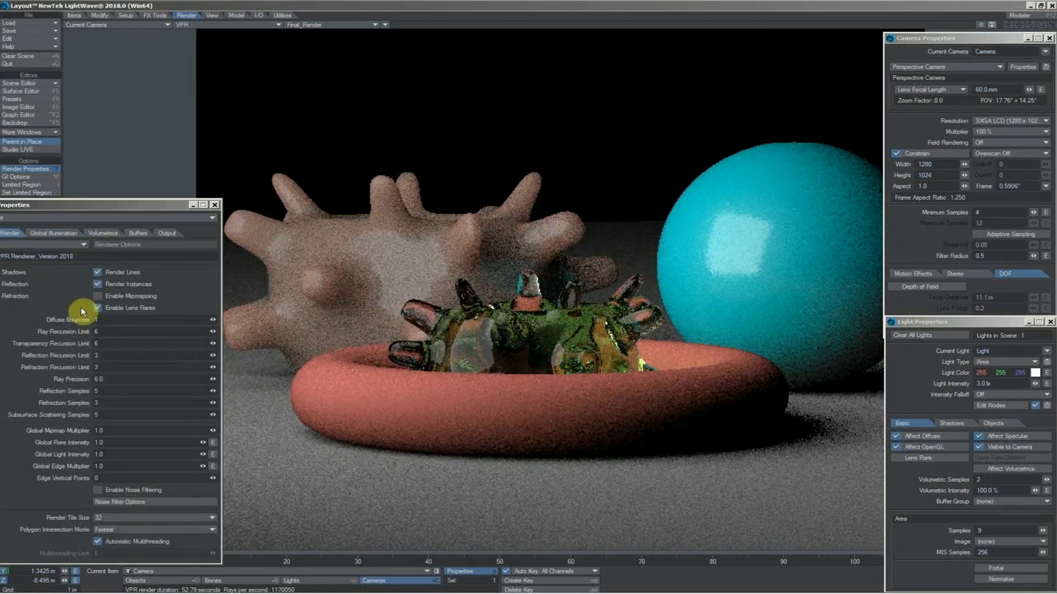
click(64, 233)
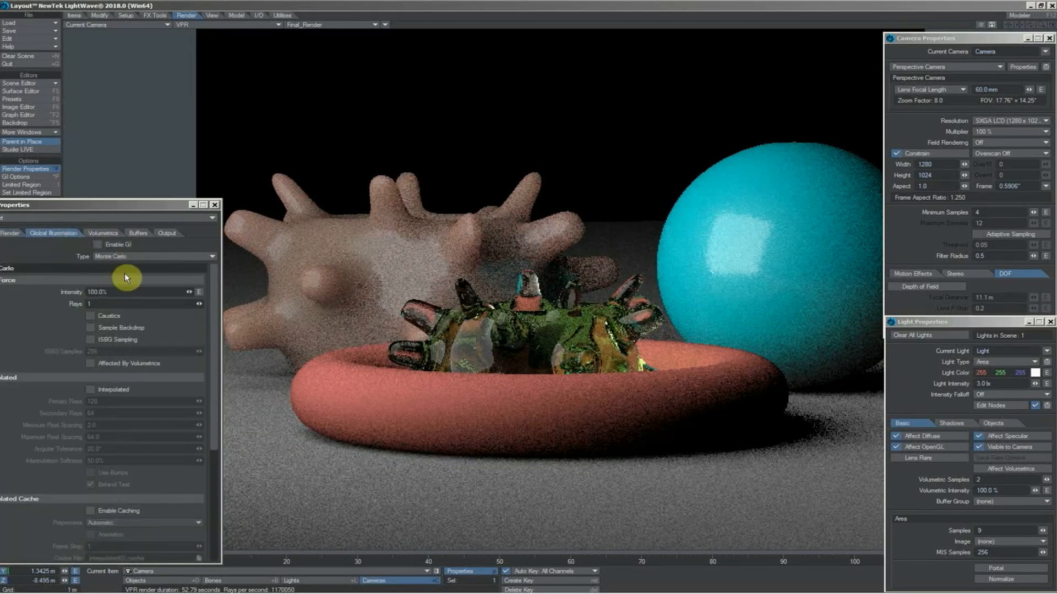
click(97, 244)
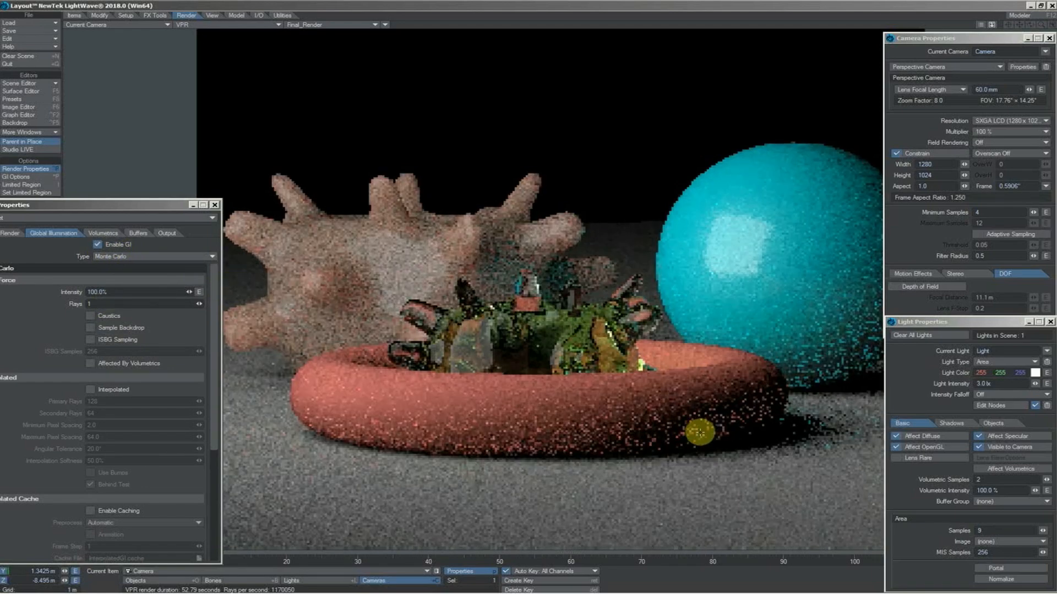
Set the GI rays to 8 while checking noise in the Diffuse_Indirect buffer, and return the preview to Final_Render.
click(308, 24)
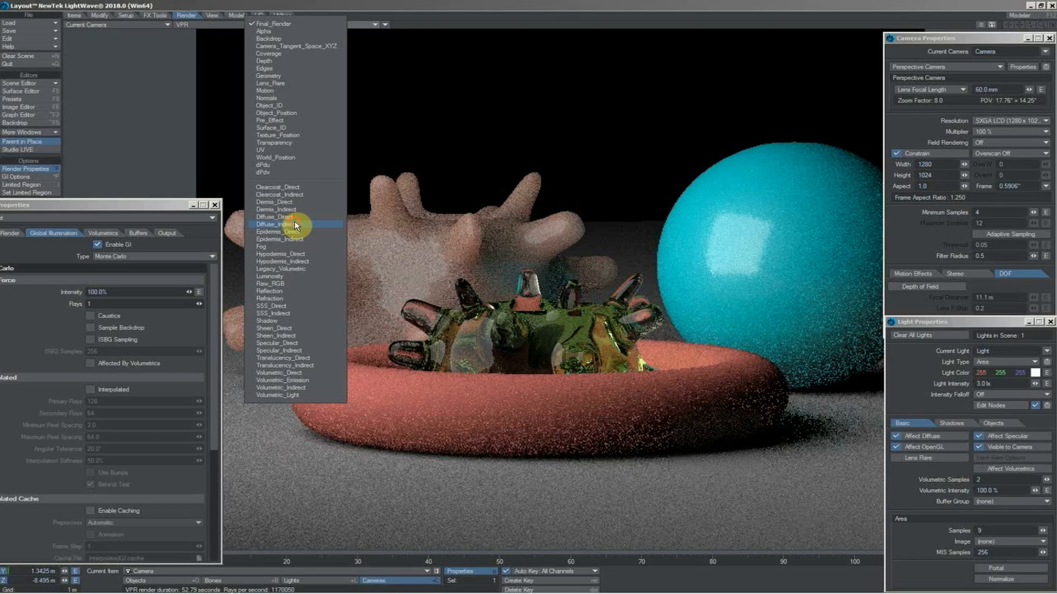
click(295, 223)
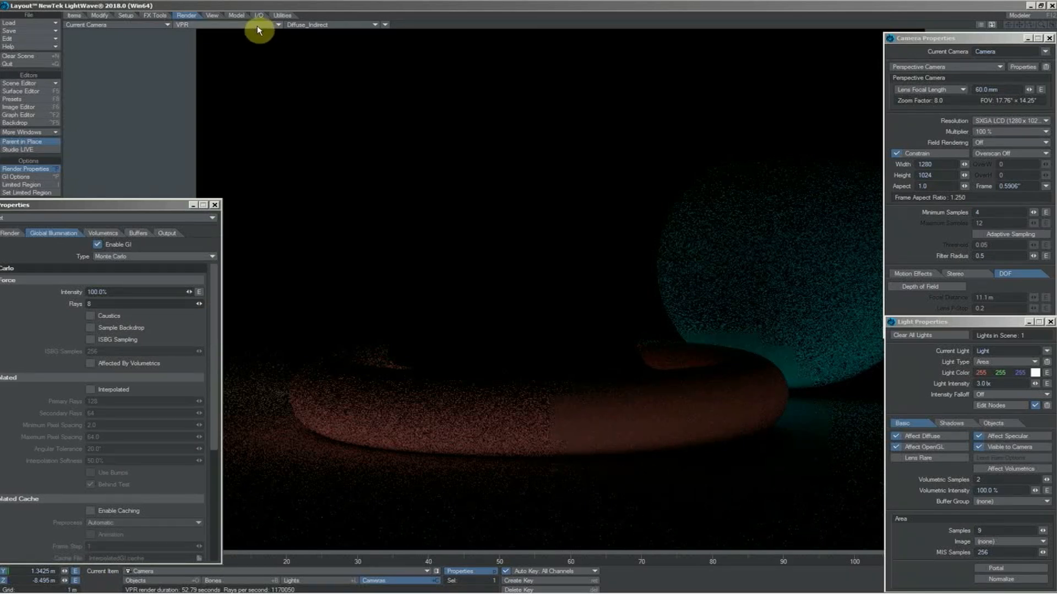
click(306, 24)
click(307, 21)
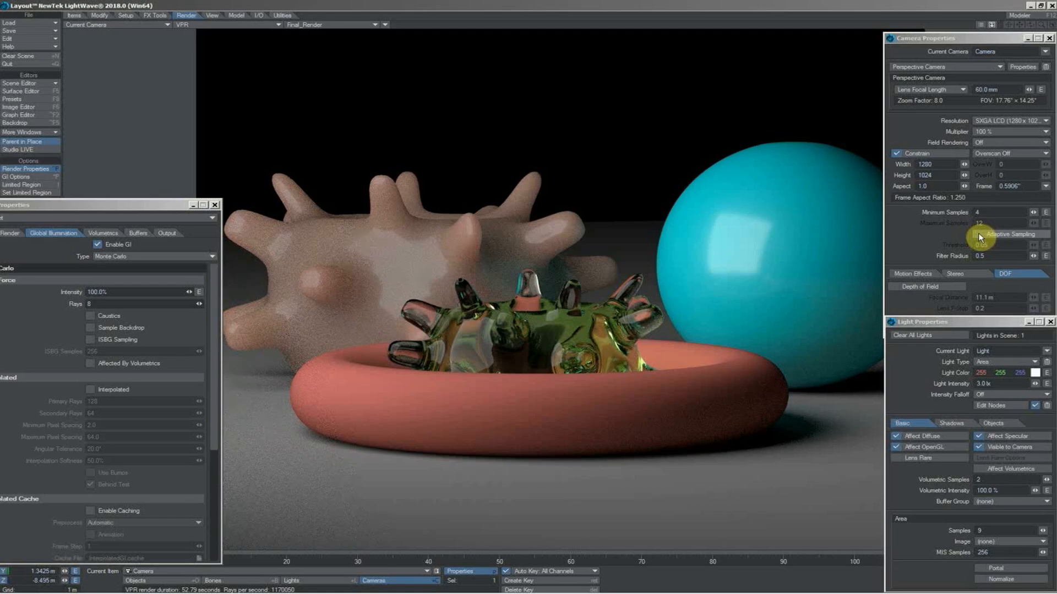
Enable the camera's adaptive sampling with a minimum of 1 and a maximum of 4 samples.
click(979, 236)
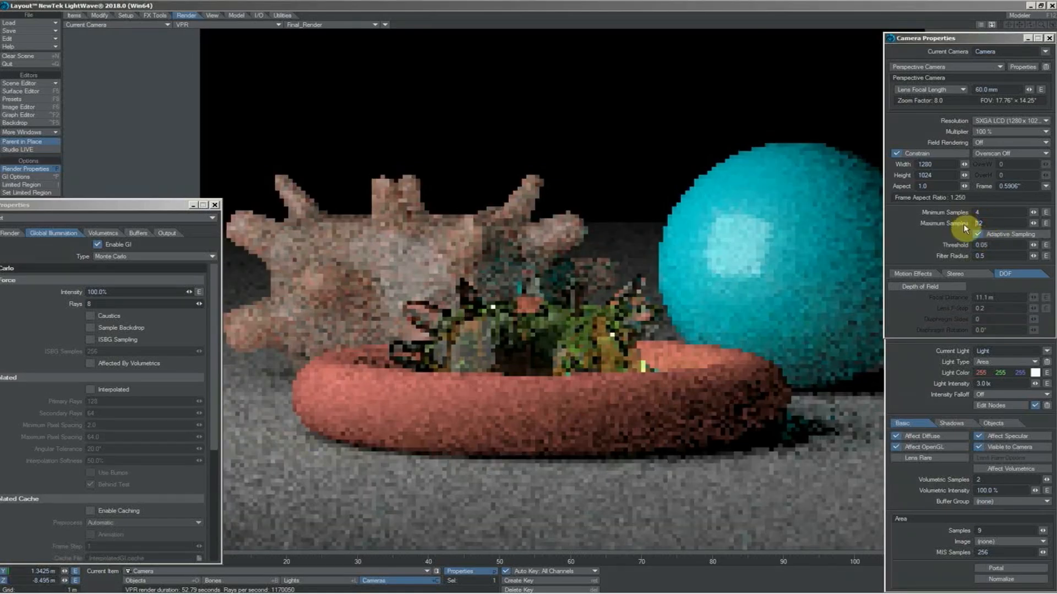
text(4)
key(Return)
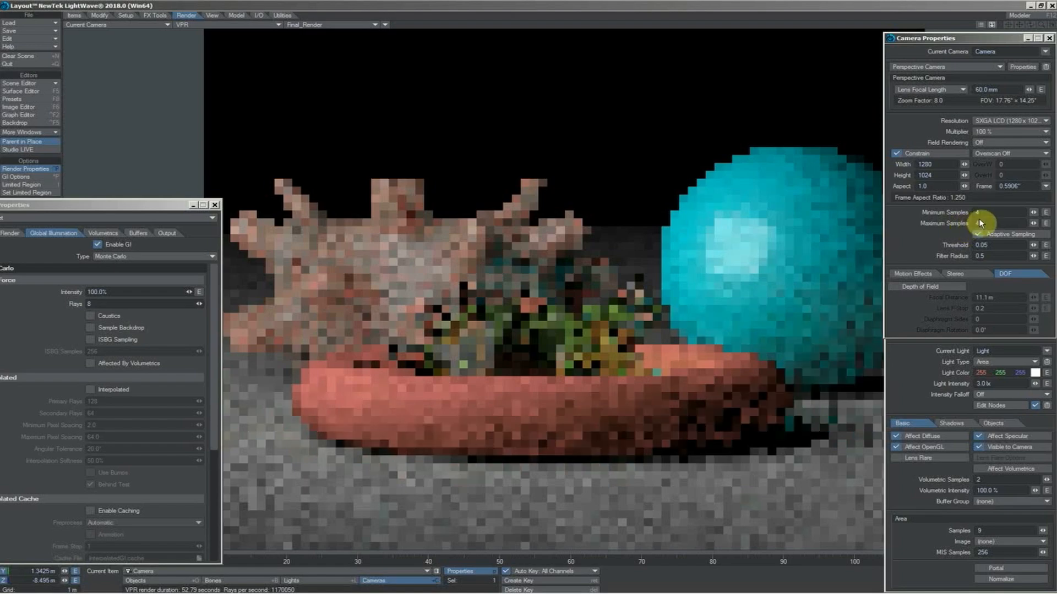
drag(980, 213, 966, 214)
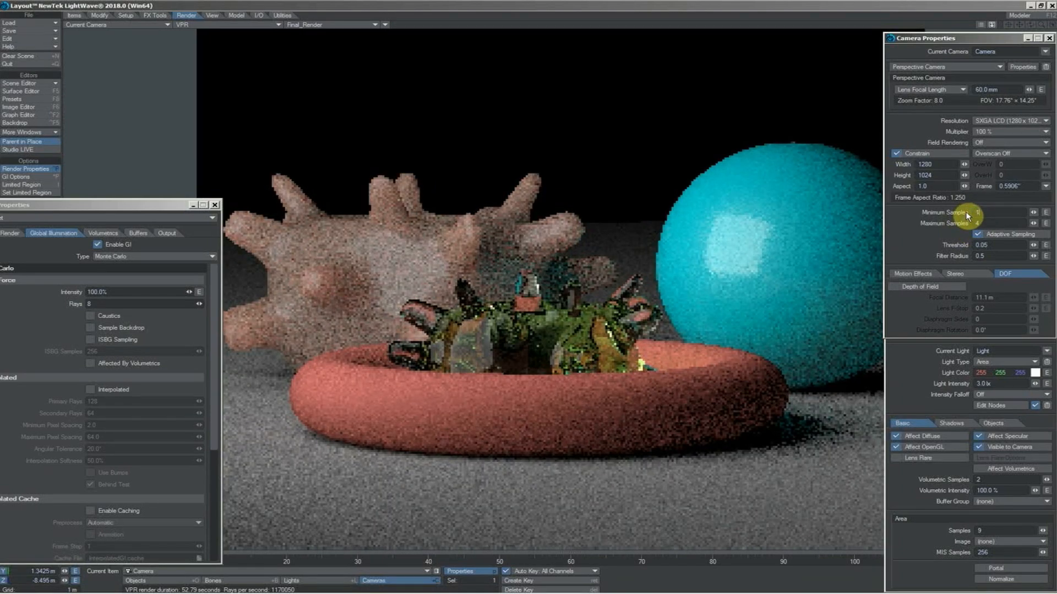
key(Return)
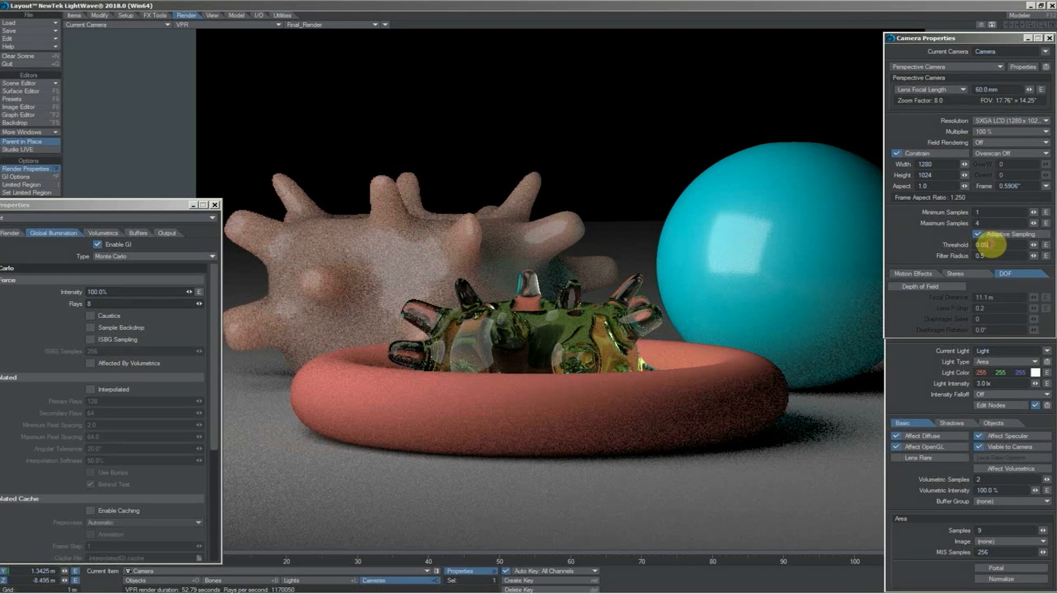
Lower the camera's adaptive sampling threshold to 0.035.
key(BackSpace)
key(BackSpace)
key(Return)
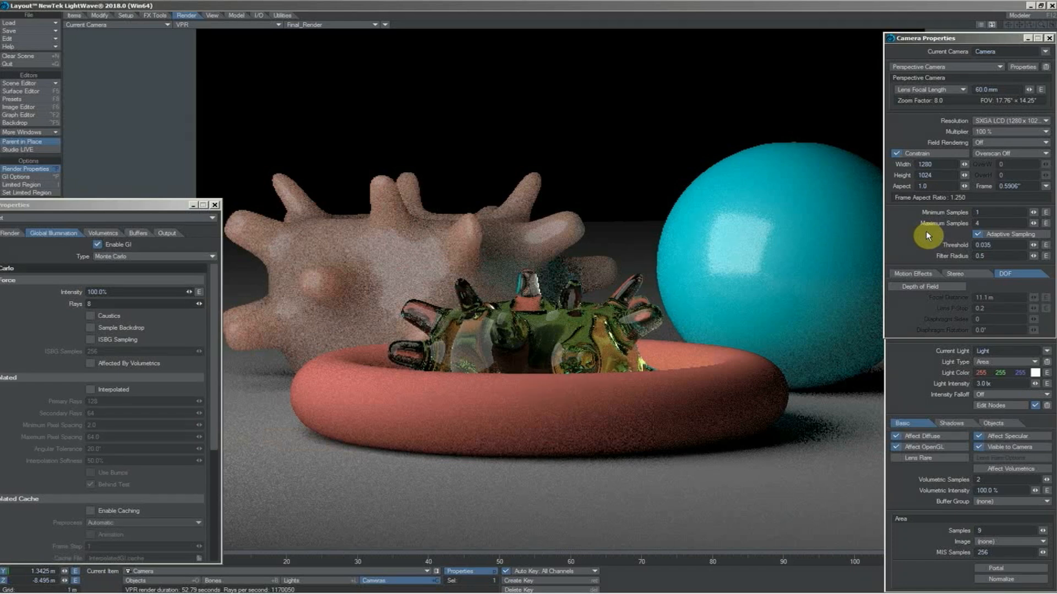
Check the camera's motion effects settings against its depth of field settings.
click(916, 276)
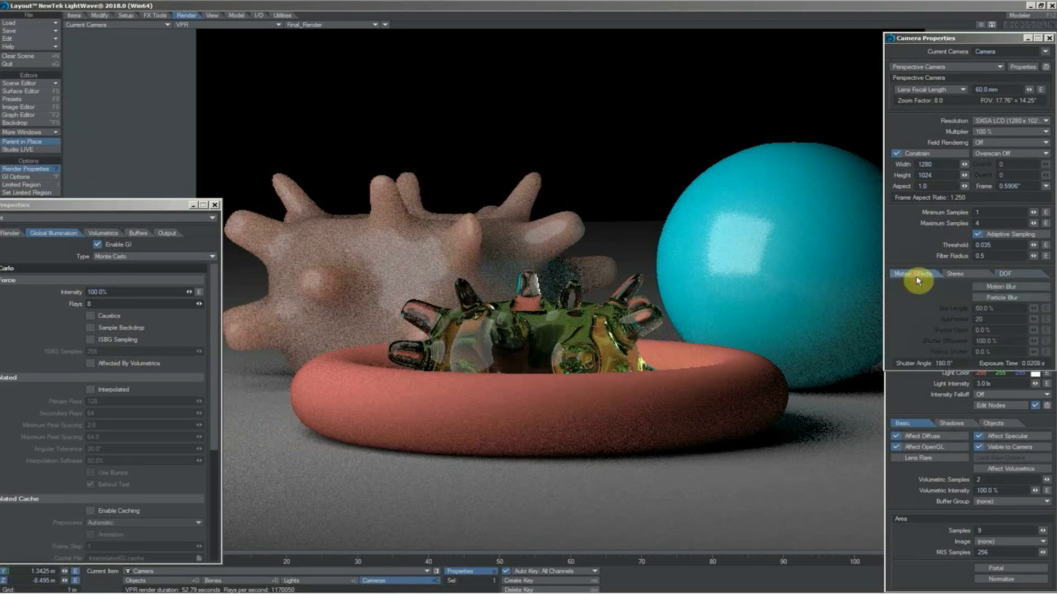
click(1026, 275)
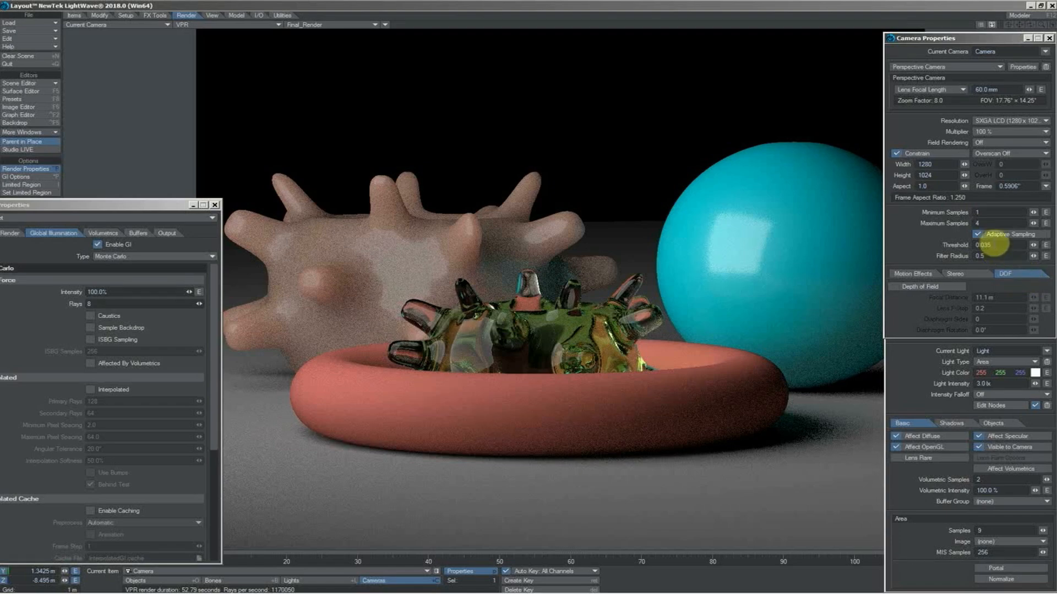
Turn off the camera's adaptive sampling and set its minimum samples to 4 to compare the noise.
click(979, 233)
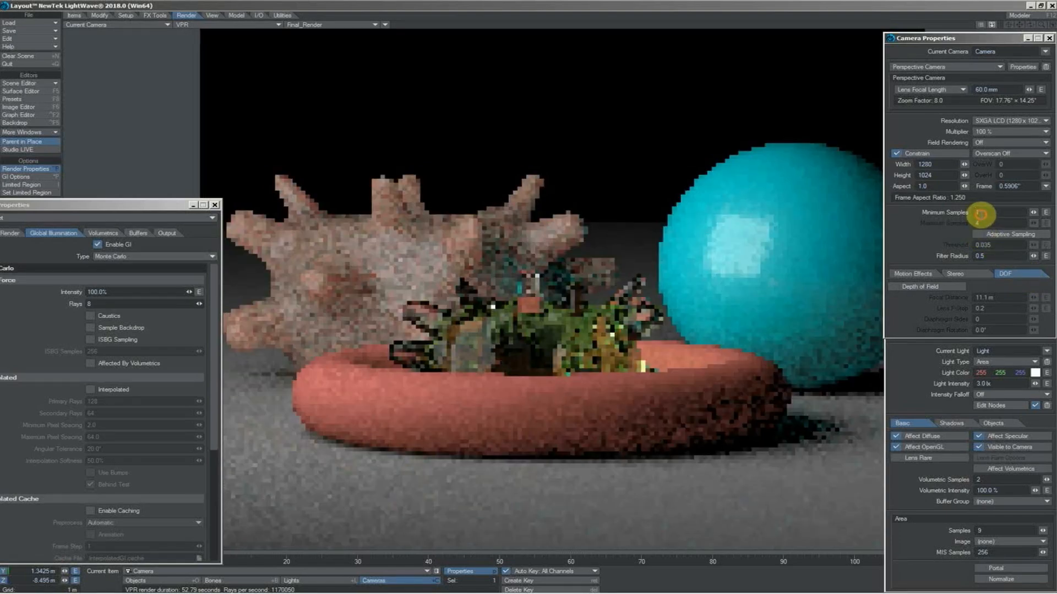
text(4)
key(Return)
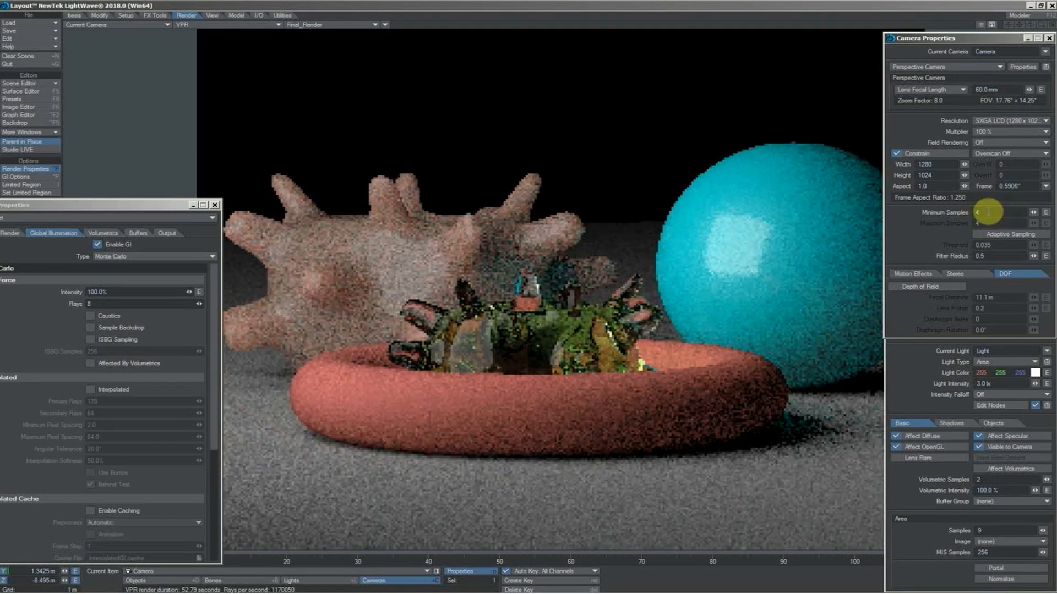
Set the camera's minimum samples back to 1 and re-enable adaptive sampling.
key(Return)
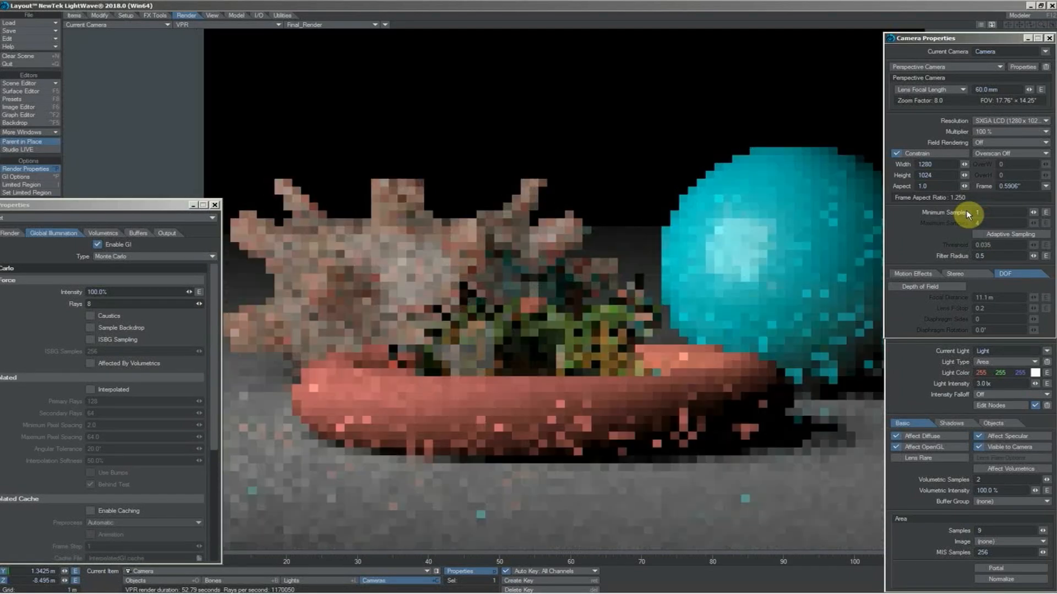
click(932, 275)
click(1011, 273)
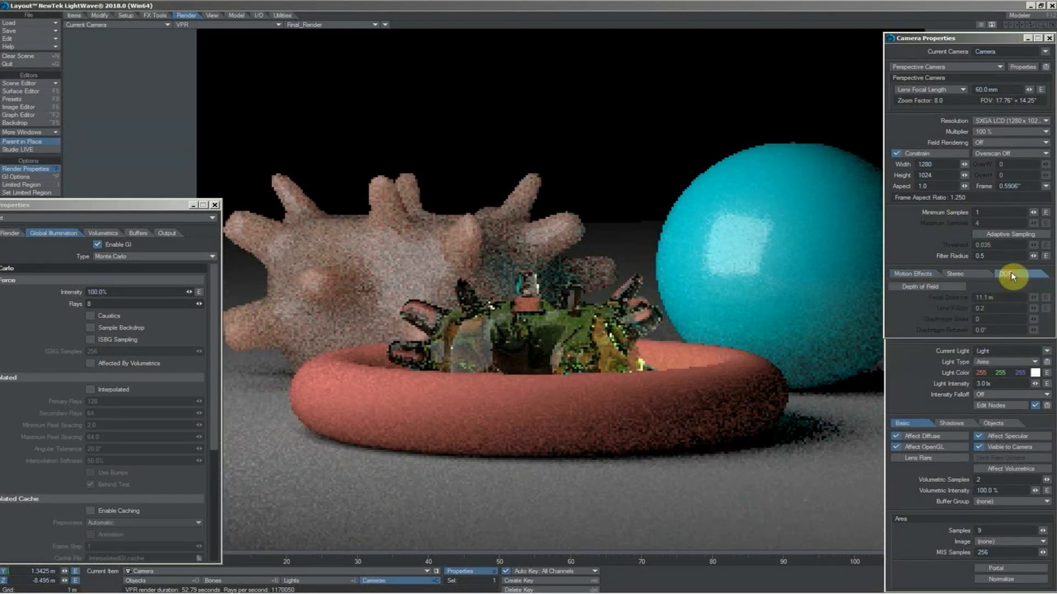
click(977, 234)
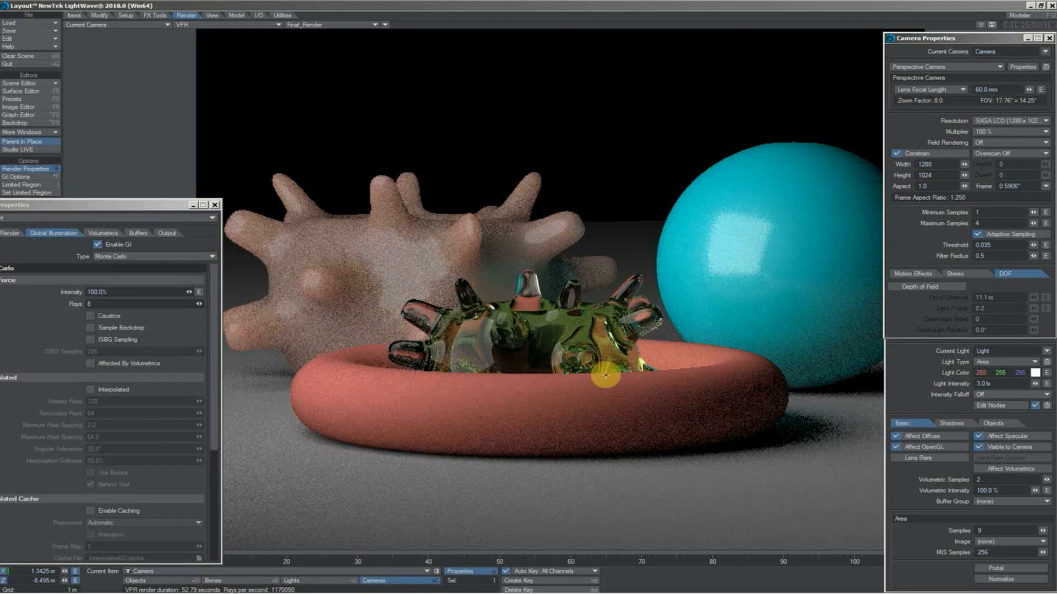
Review the area light samples, reflection and refraction samples, GI rays, and the camera's minimum samples, motion effects and depth of field settings.
click(989, 529)
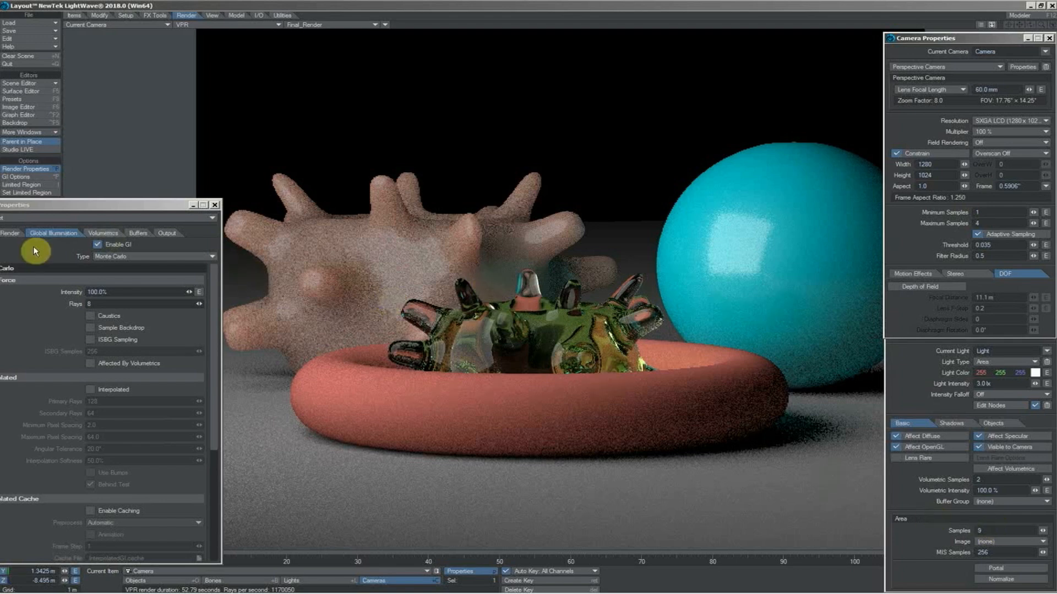
click(10, 232)
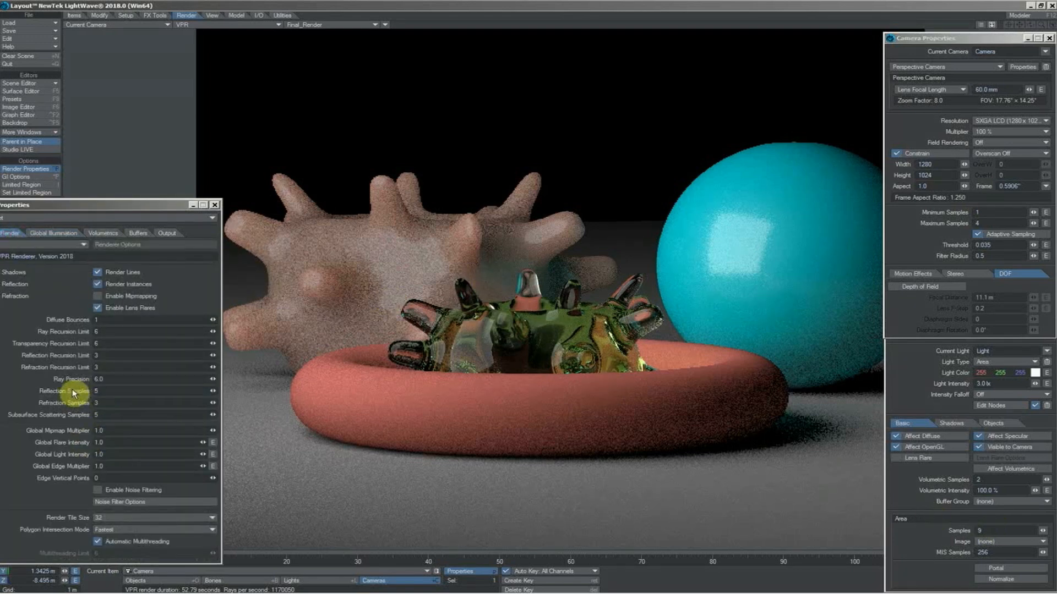
click(54, 233)
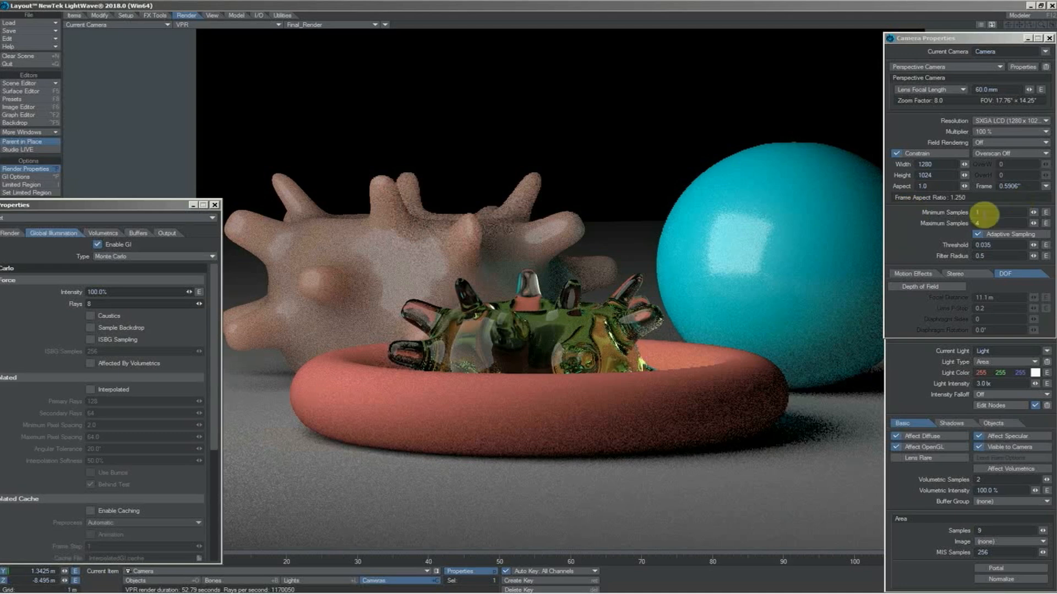
click(985, 214)
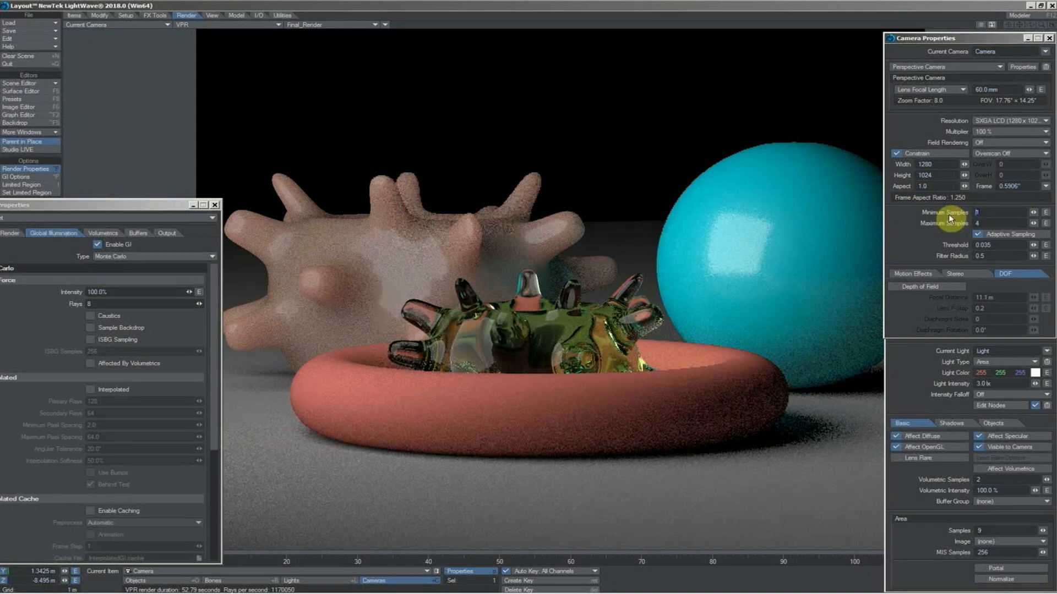
click(930, 276)
click(1029, 277)
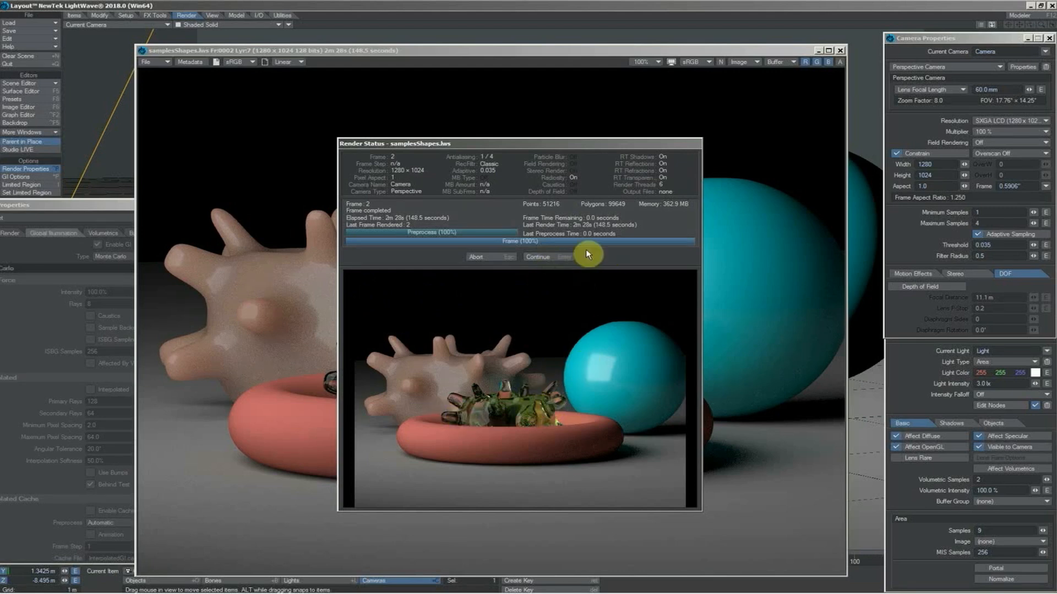
Render the current frame with adaptive sampling and dismiss the render status to view the finished image.
click(557, 256)
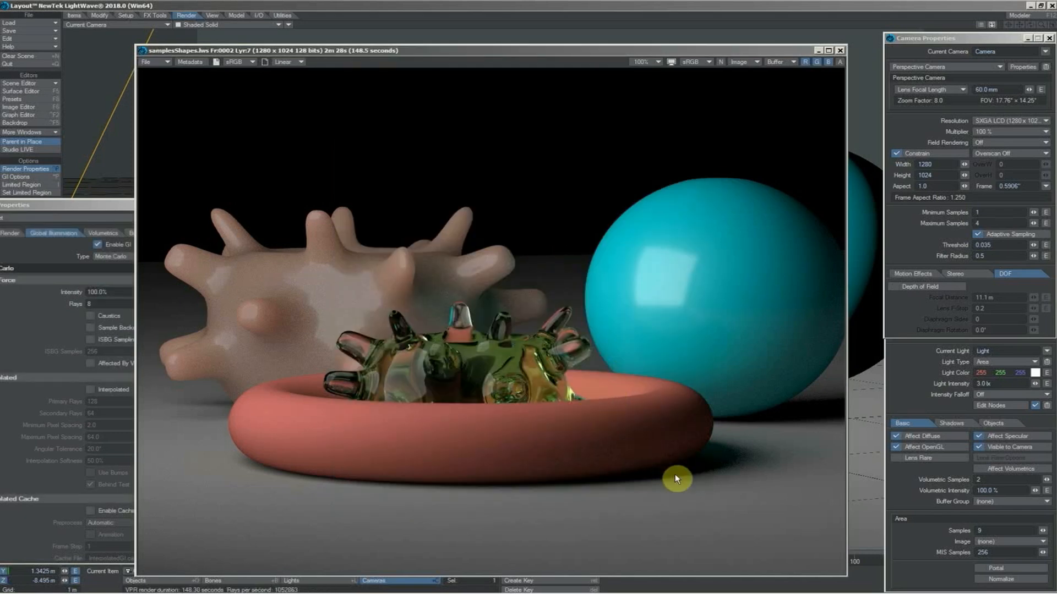